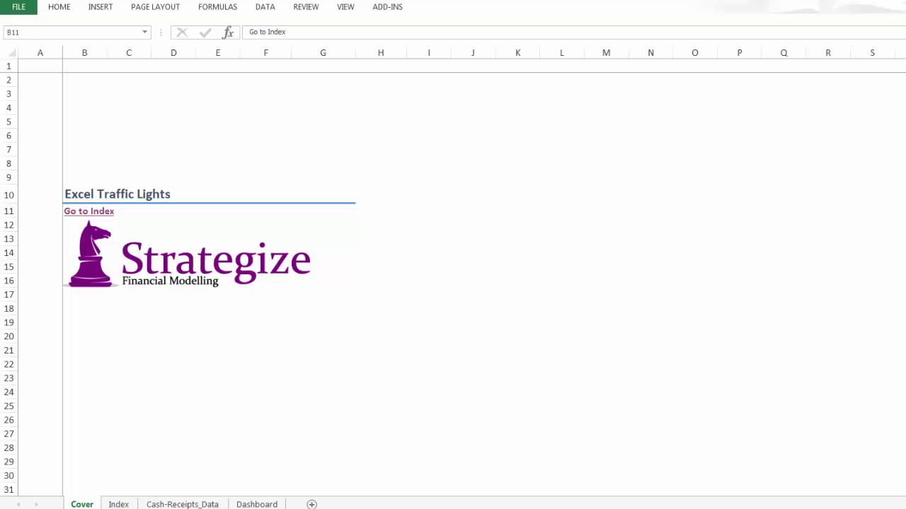
# Step: Follow the Go to Index link from the cover page to the Cash-Receipts_Data sheet
pyautogui.click(85, 215)
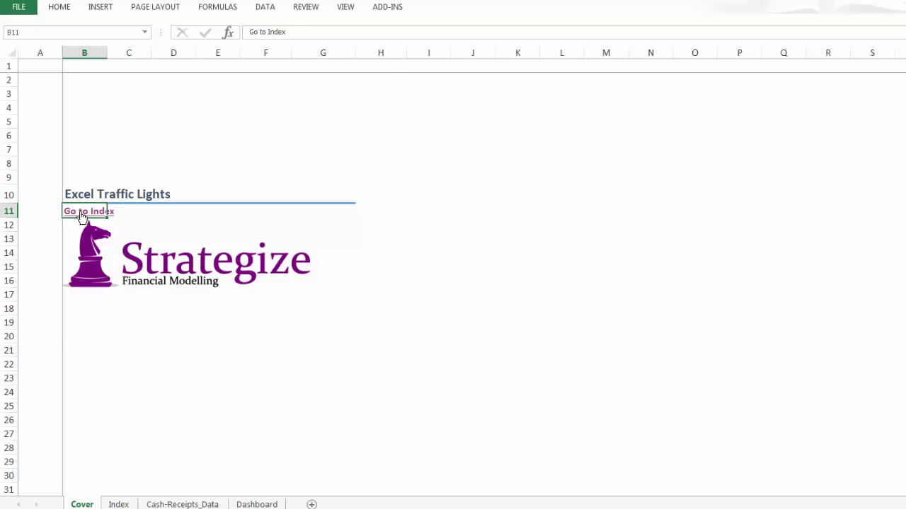
pyautogui.click(82, 215)
pyautogui.click(177, 504)
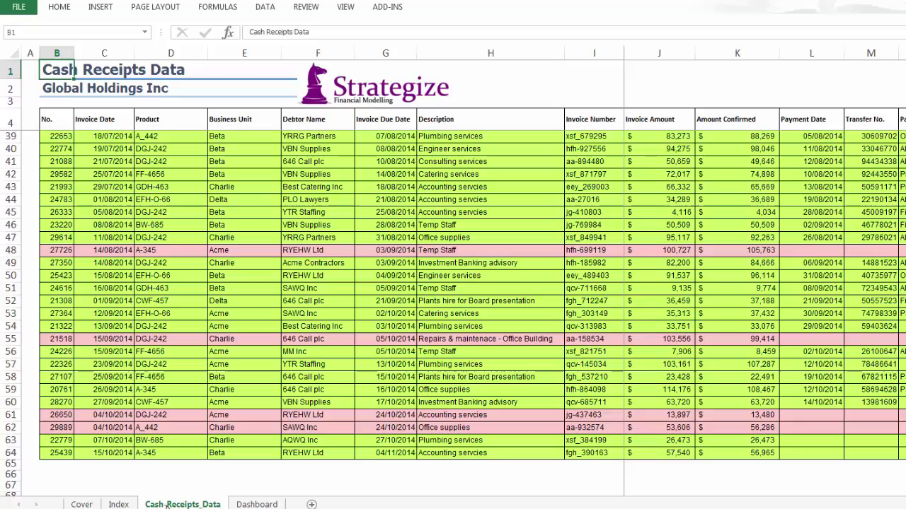
# Step: Browse the invoice table headers and select the Amount Confirmed column K
pyautogui.click(71, 117)
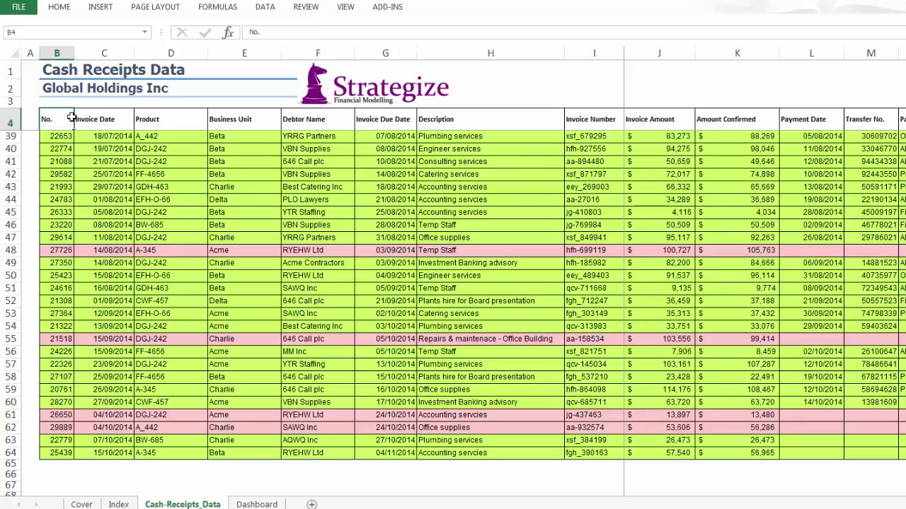
pyautogui.press('Down')
pyautogui.press('Down')
pyautogui.click(71, 116)
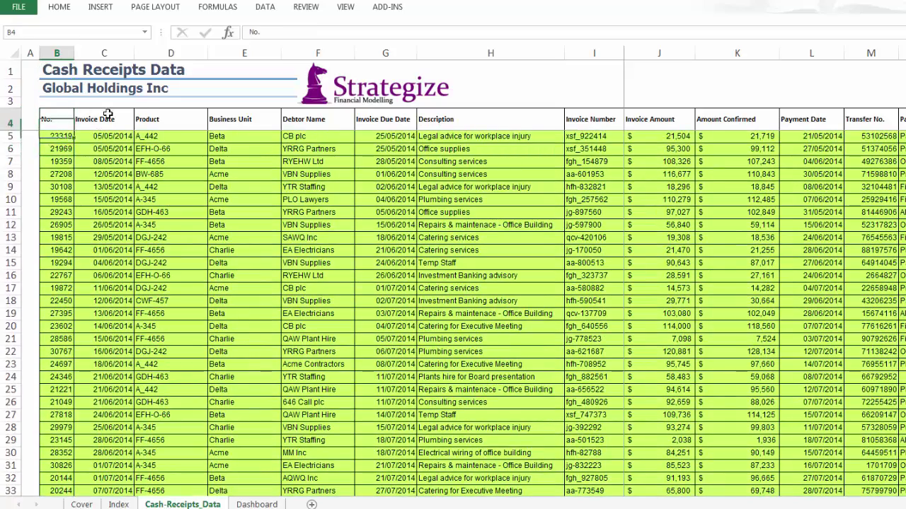
pyautogui.click(106, 117)
pyautogui.click(145, 113)
pyautogui.press('Right')
pyautogui.press('Right')
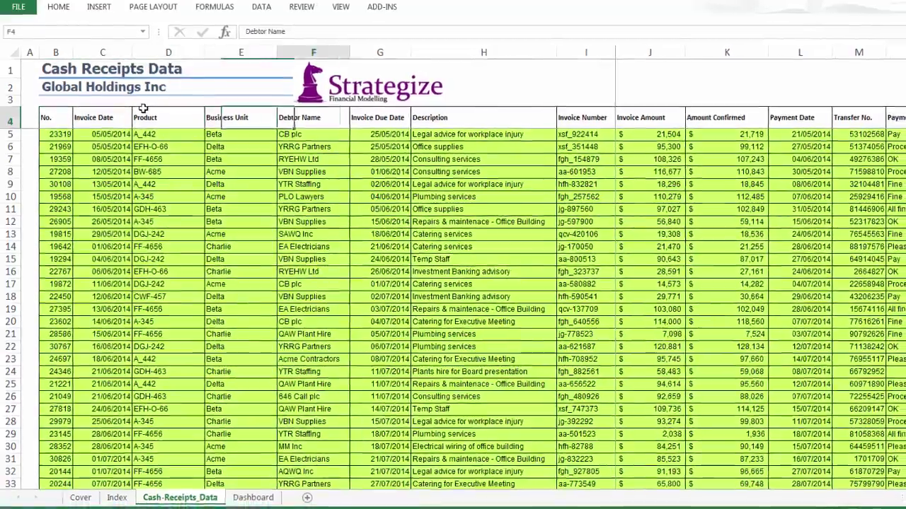
pyautogui.press('Right')
pyautogui.press('Right')
pyautogui.press('Right')
pyautogui.press('Right')
pyautogui.press('Right')
pyautogui.press('Right')
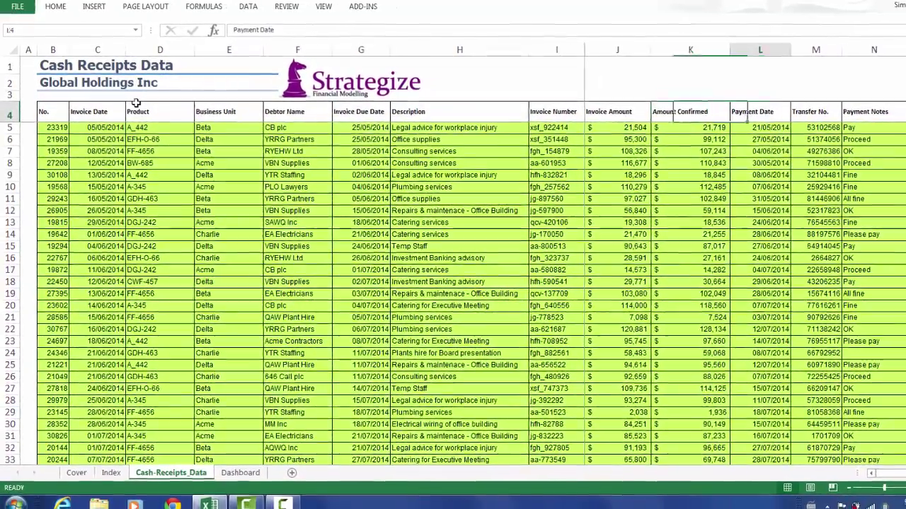
pyautogui.click(660, 50)
# Step: Switch to the Dashboard sheet and inspect the error-check formula in D28 without changing it
pyautogui.click(239, 472)
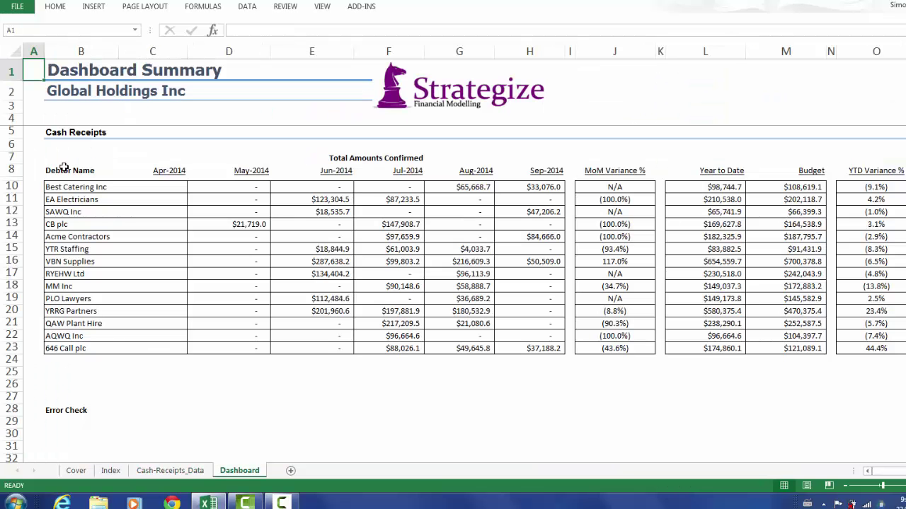
pyautogui.moveTo(63, 169); pyautogui.dragTo(68, 348)
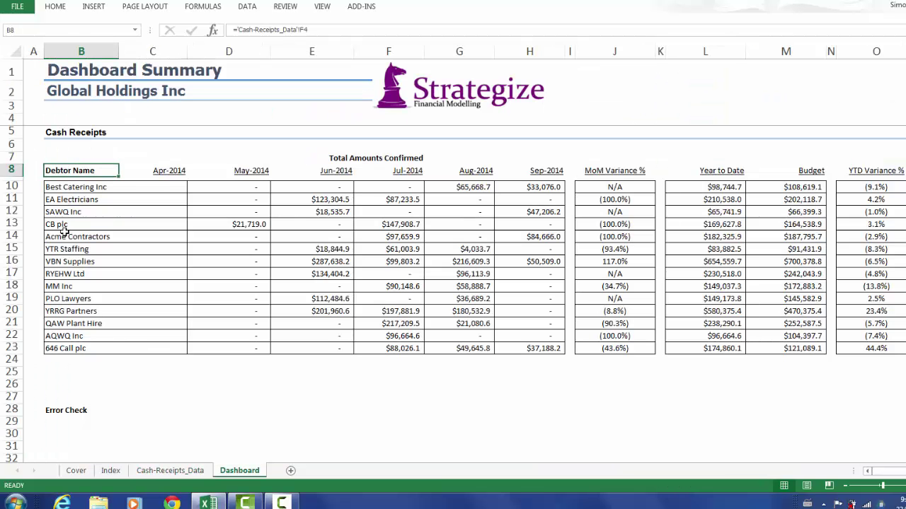
pyautogui.click(158, 416)
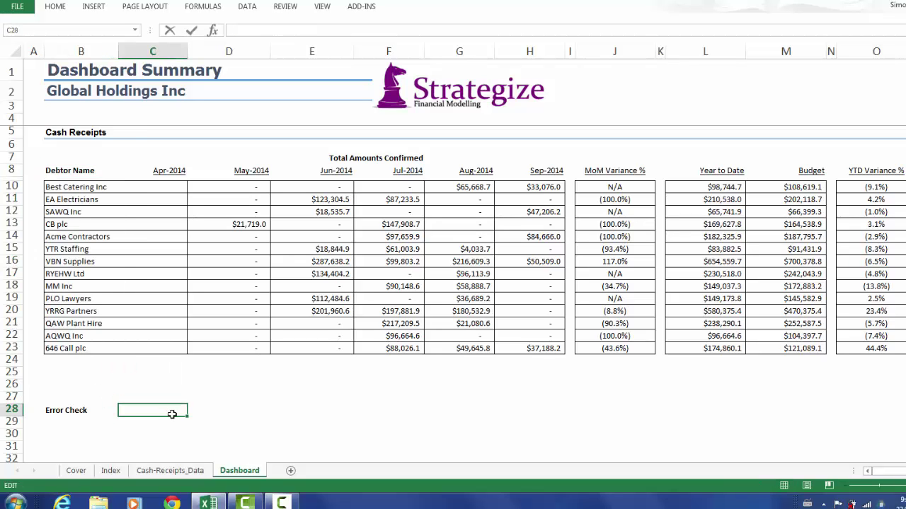
pyautogui.click(205, 413)
pyautogui.doubleClick(205, 413)
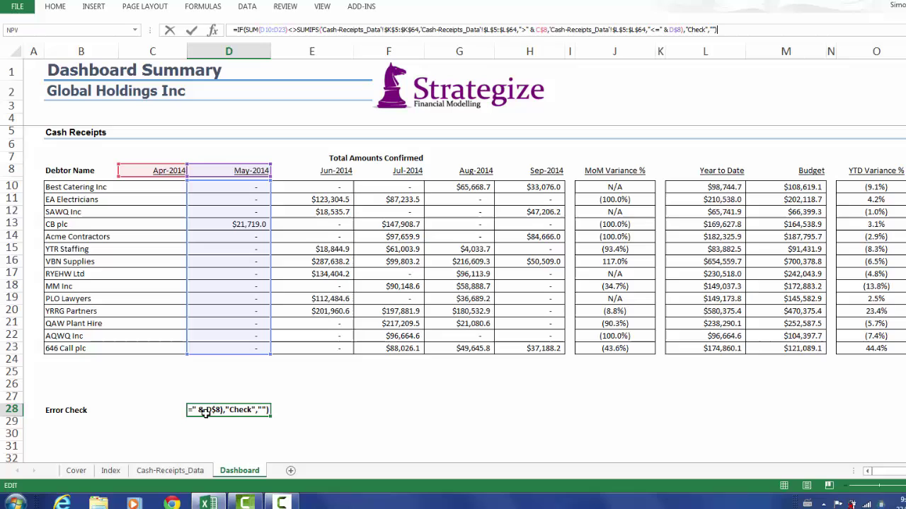
pyautogui.press('Escape')
# Step: Inspect the SUMIFS formula in D15, then select the debtor table B10:H23
pyautogui.click(210, 248)
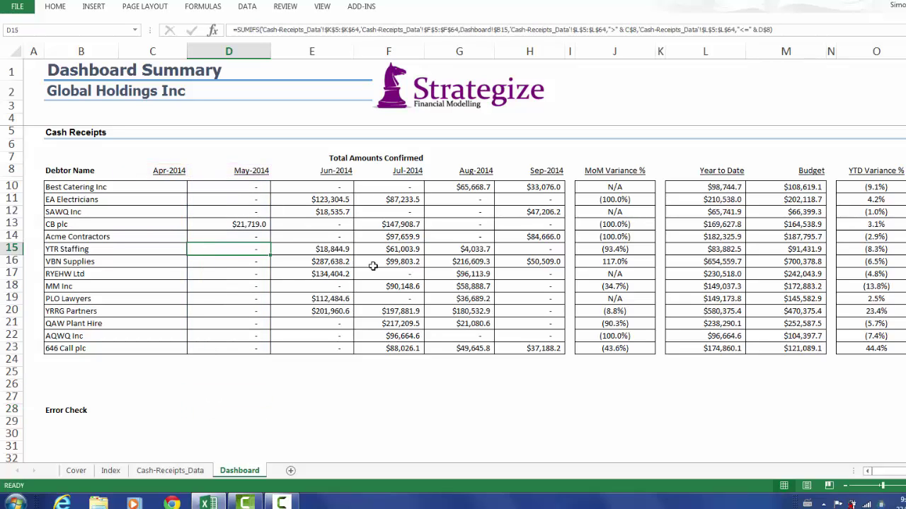
pyautogui.press('Right')
pyautogui.press('Right')
pyautogui.press('Right')
pyautogui.press('Right')
pyautogui.press('Right')
pyautogui.press('Right')
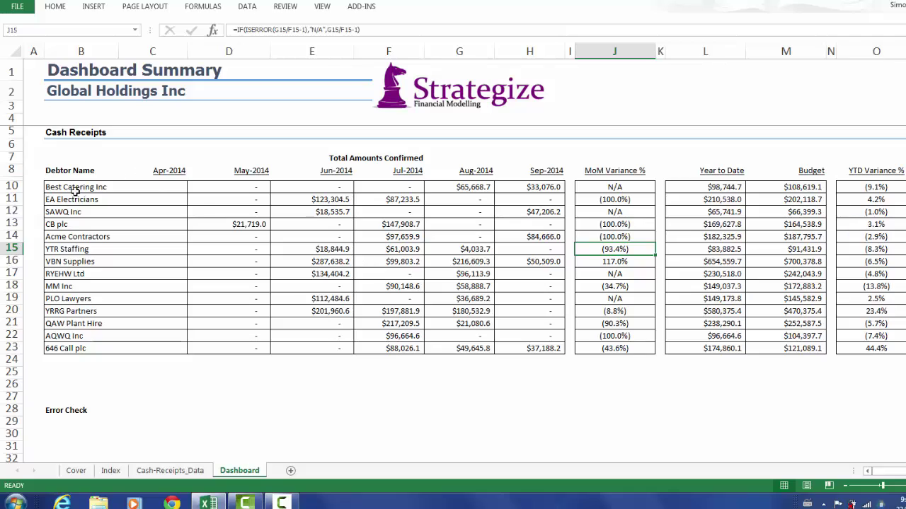
pyautogui.moveTo(68, 188); pyautogui.dragTo(509, 352)
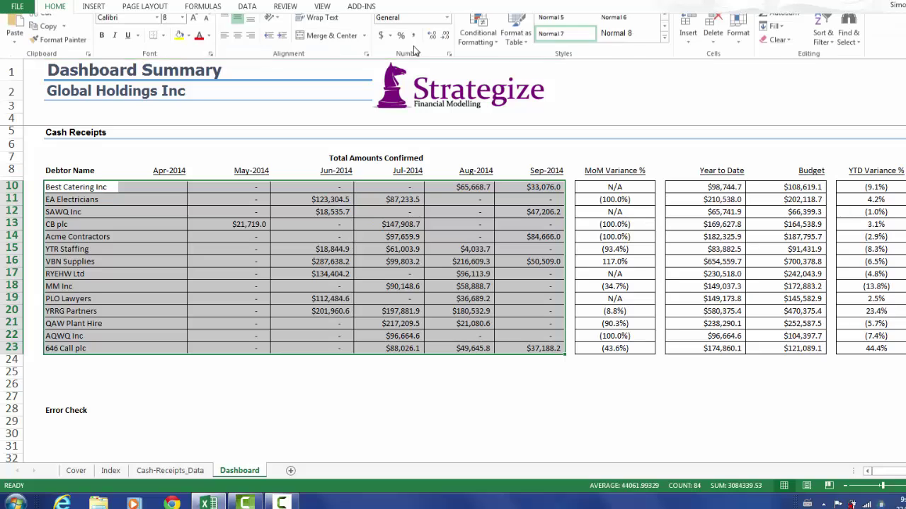
# Step: Highlight debtor-table values greater than 80000 with Yellow Fill with Dark Yellow Text
pyautogui.click(465, 46)
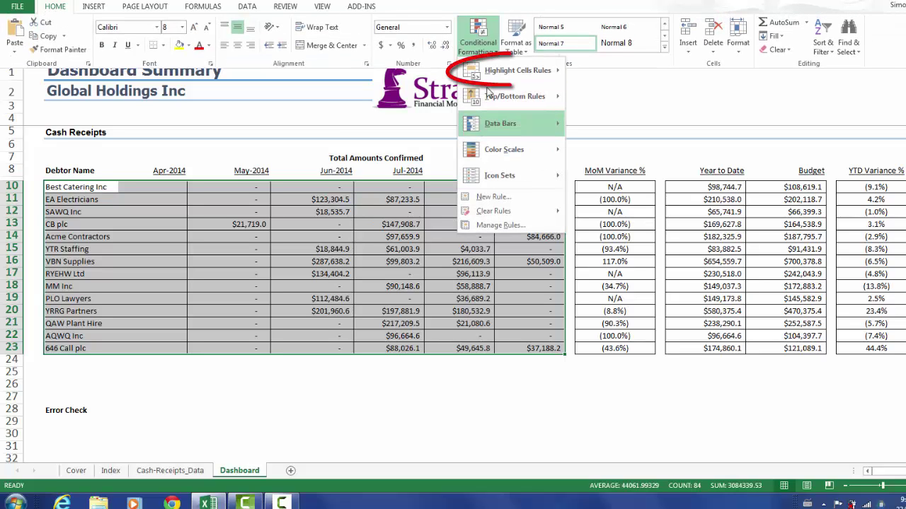
pyautogui.moveTo(513, 71)
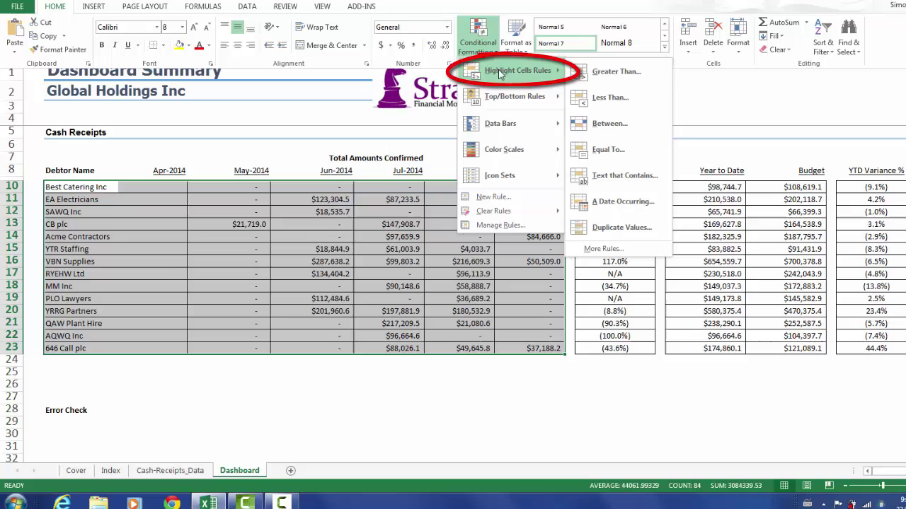
pyautogui.click(600, 84)
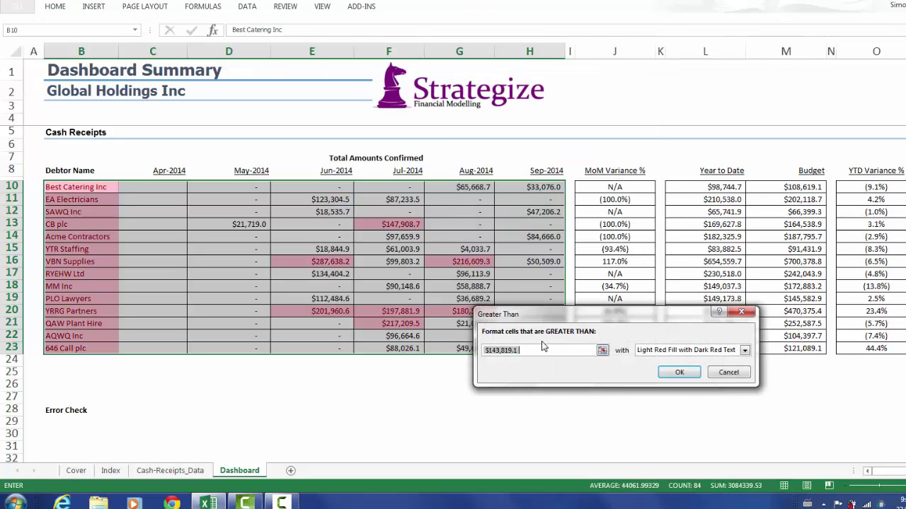
pyautogui.write('80')
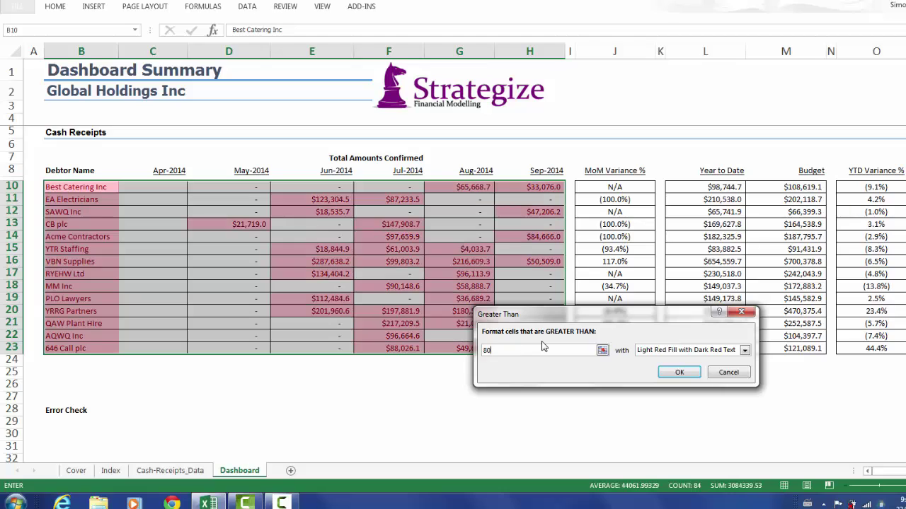
pyautogui.write('000')
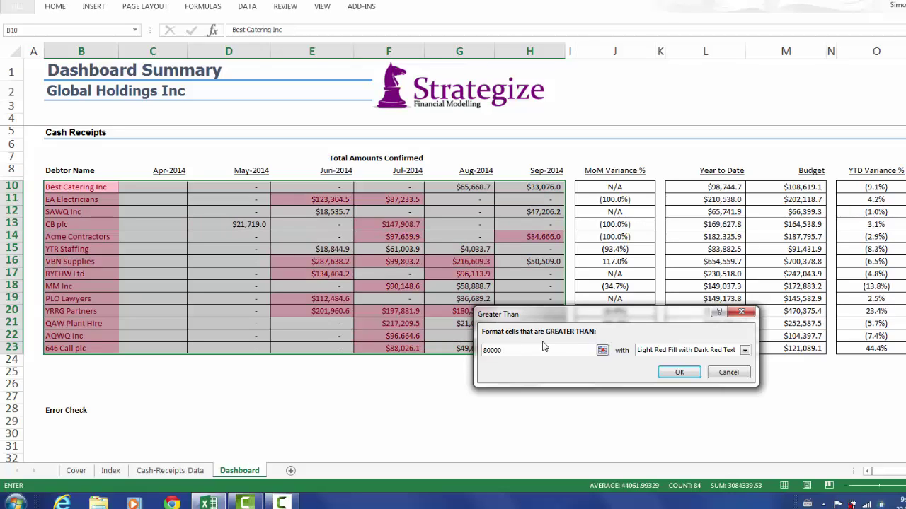
pyautogui.click(663, 351)
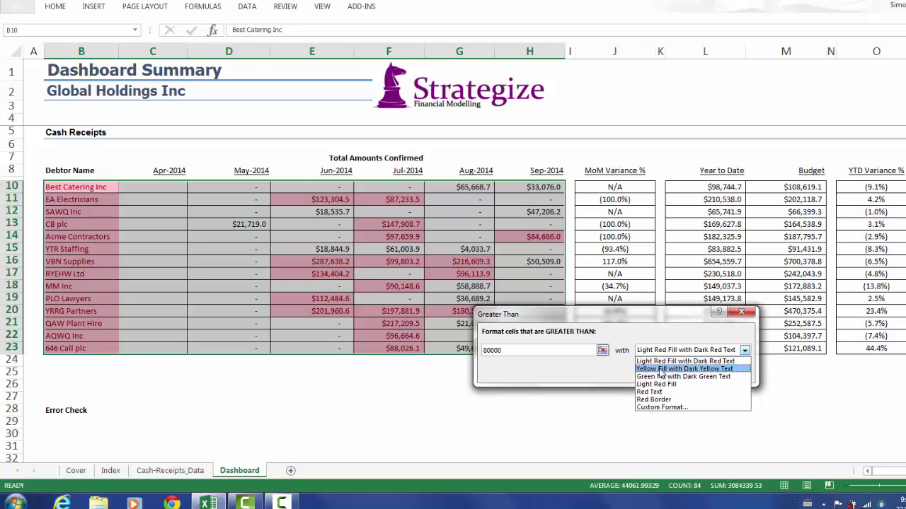
pyautogui.click(660, 368)
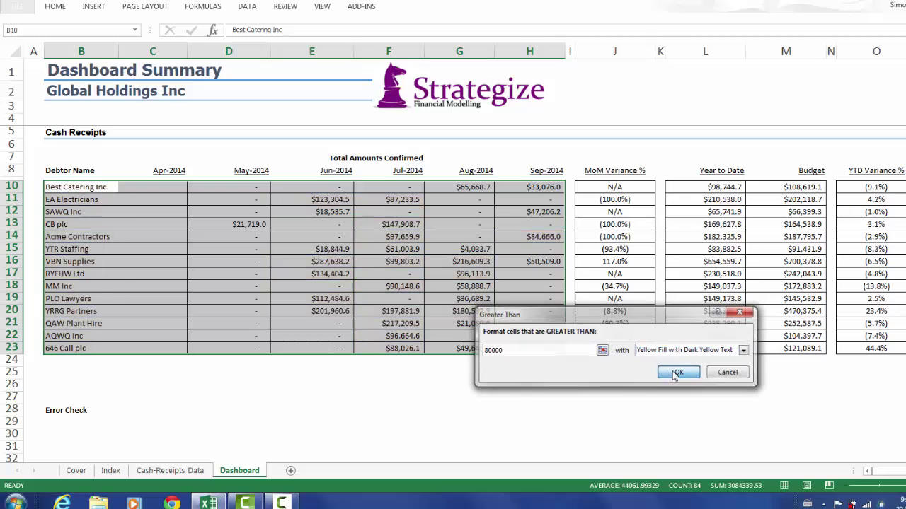
pyautogui.click(677, 373)
pyautogui.click(76, 186)
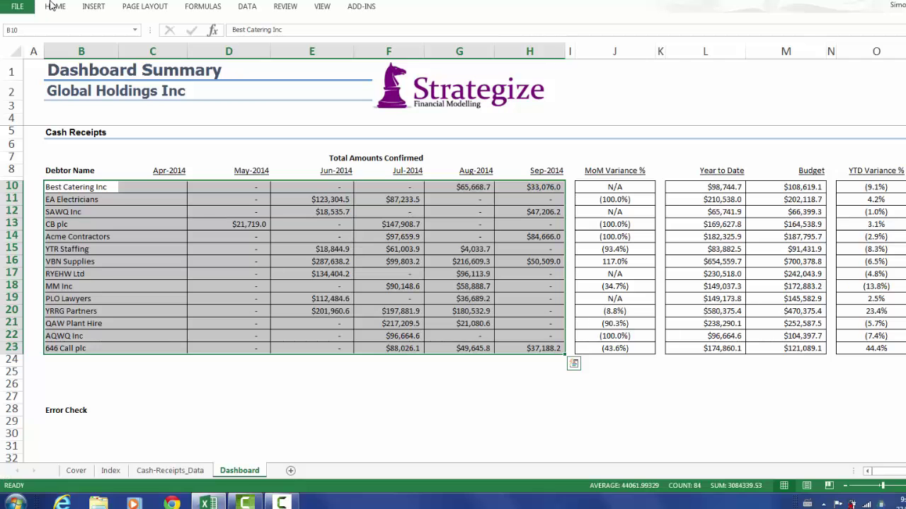
# Step: Trial a Top 10 Items rule shading the ten largest debtor amounts light red
pyautogui.click(54, 7)
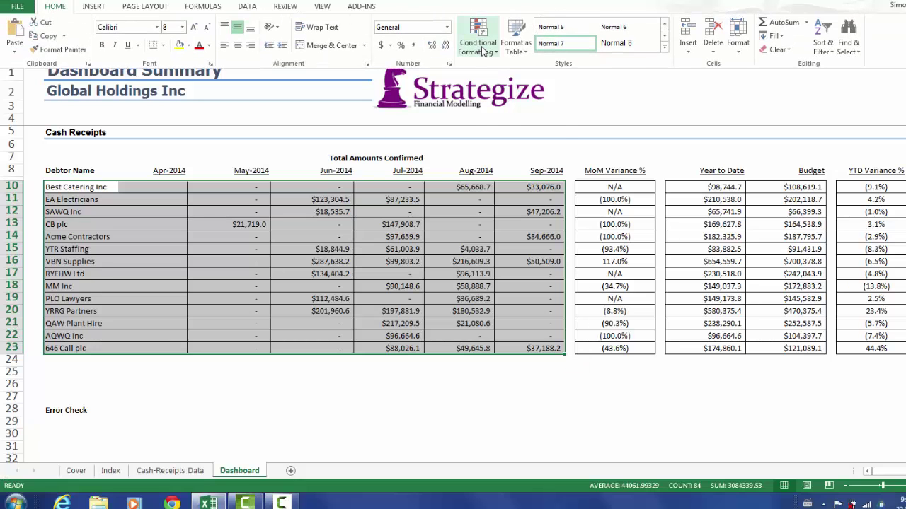
pyautogui.click(480, 47)
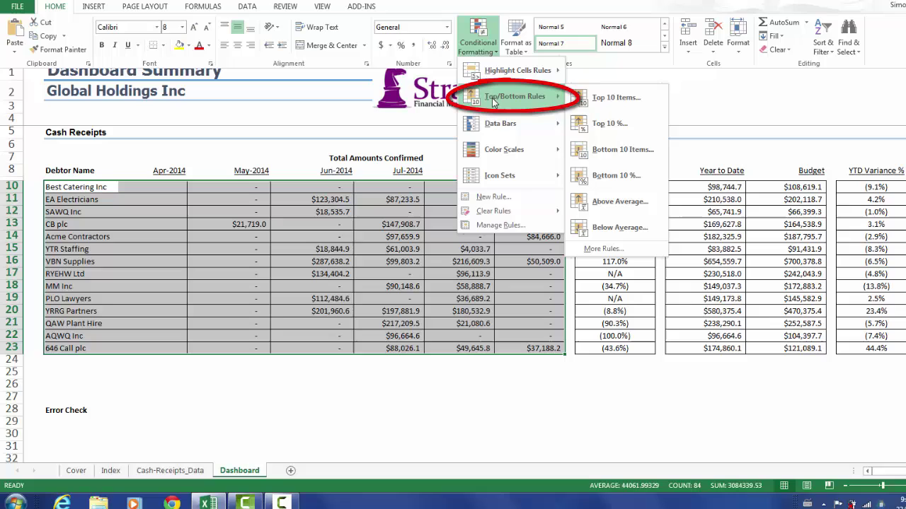
pyautogui.moveTo(515, 96)
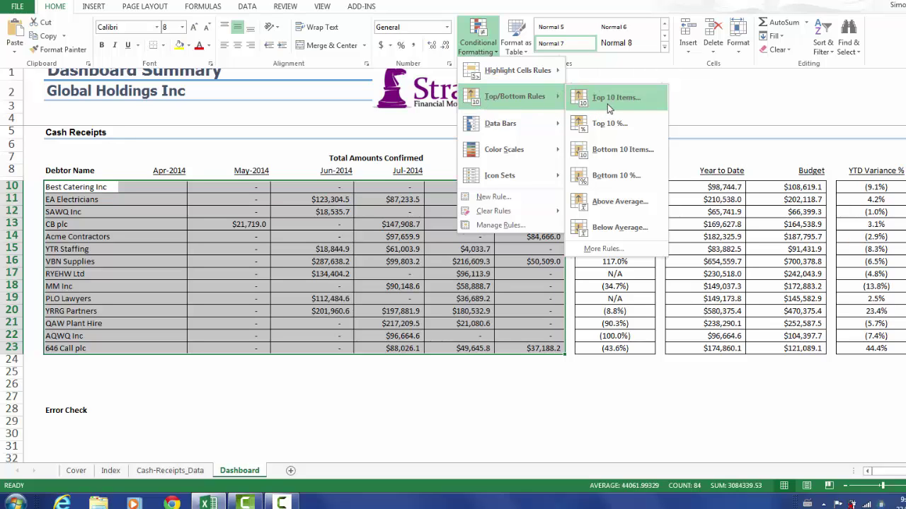
pyautogui.click(613, 104)
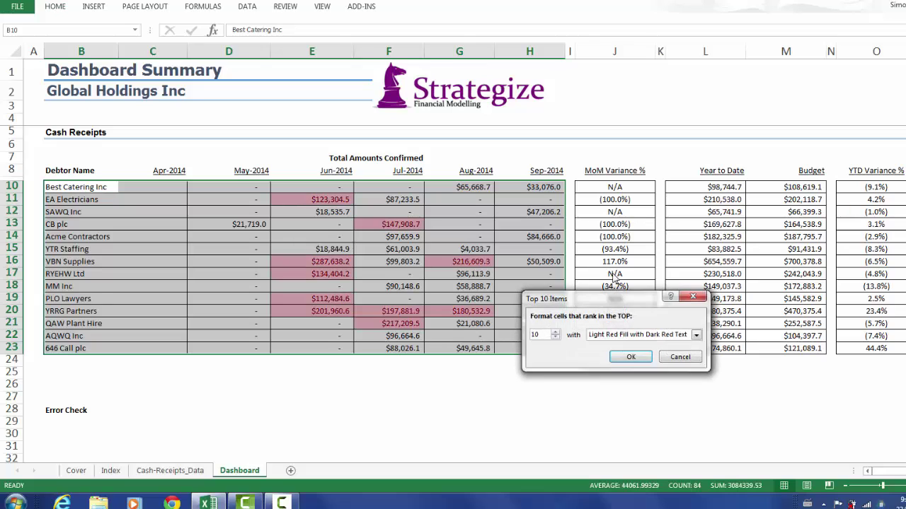
pyautogui.click(631, 358)
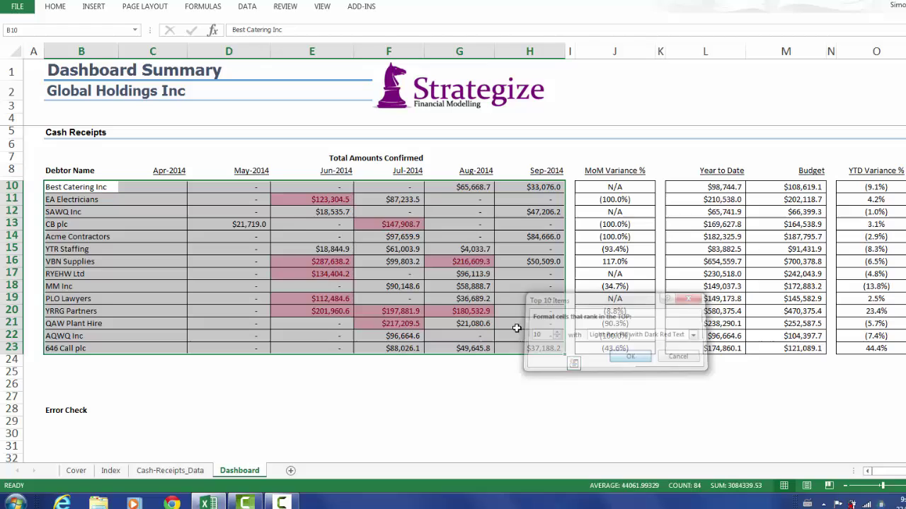
pyautogui.click(293, 201)
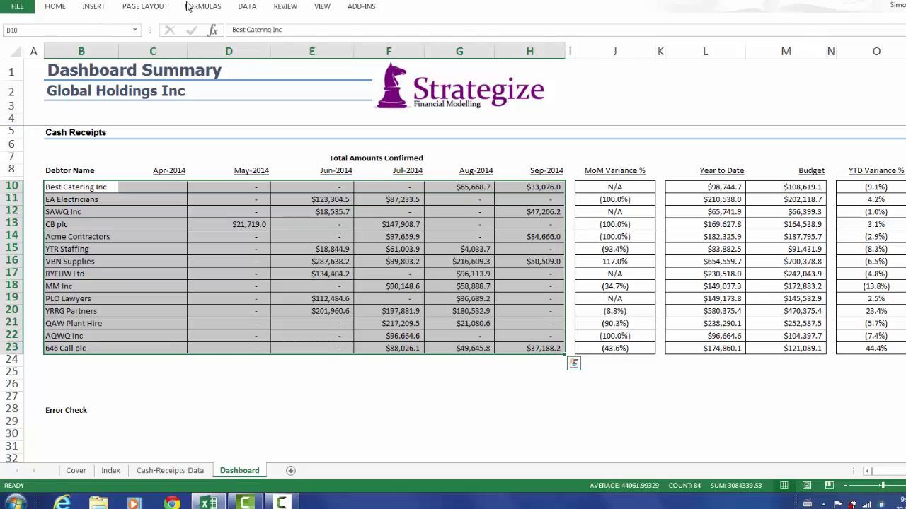
pyautogui.click(54, 6)
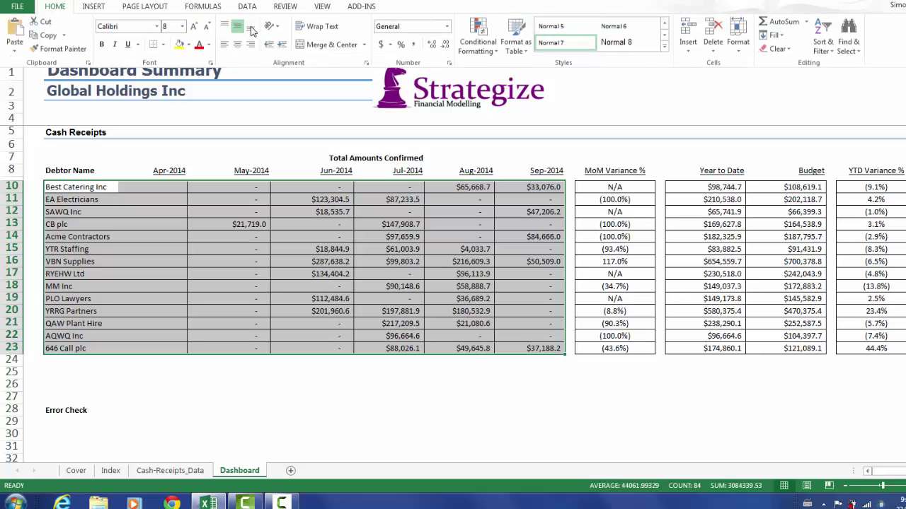
pyautogui.click(479, 44)
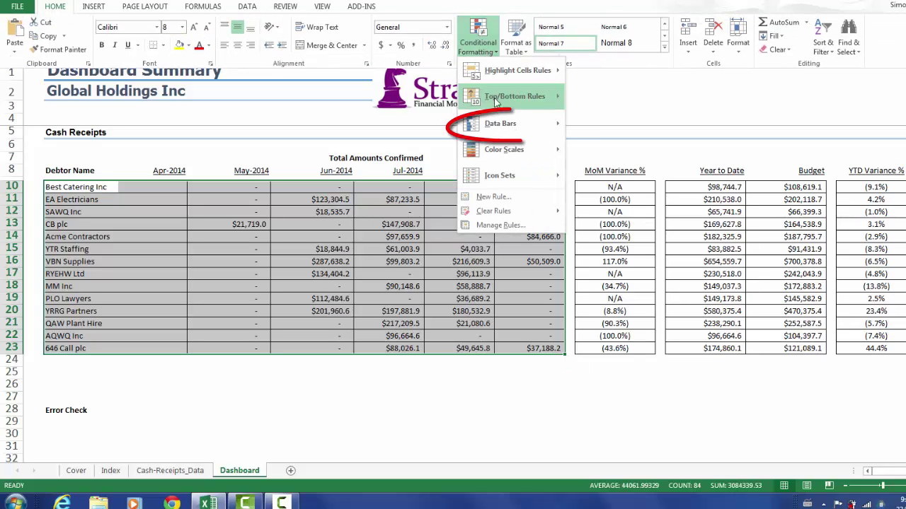
pyautogui.moveTo(500, 124)
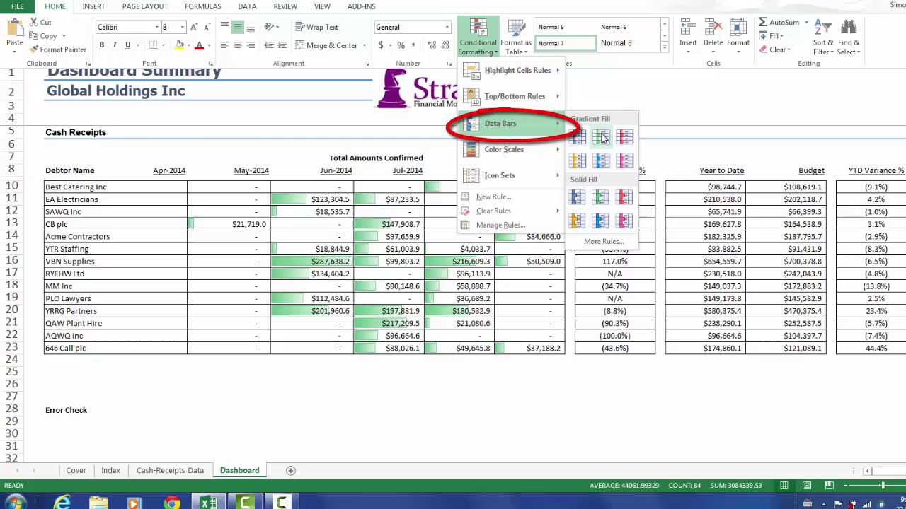
pyautogui.click(600, 137)
pyautogui.click(488, 285)
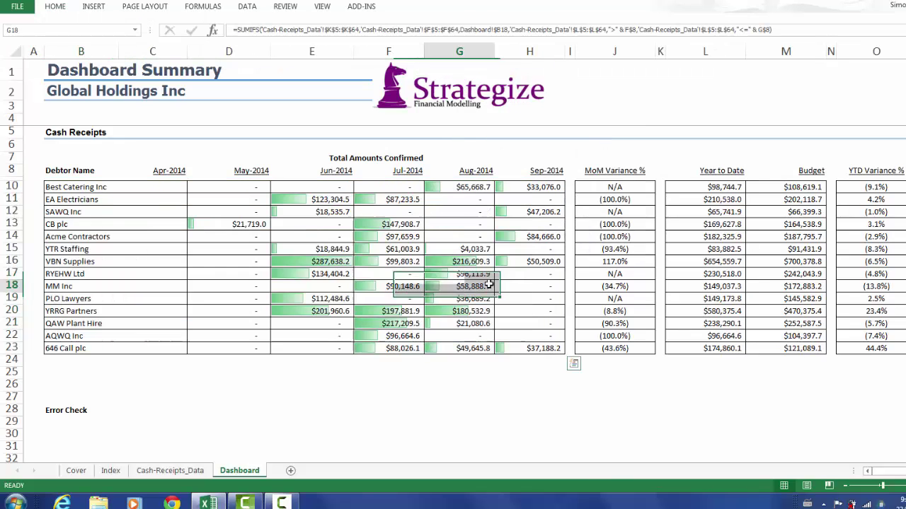
pyautogui.click(220, 228)
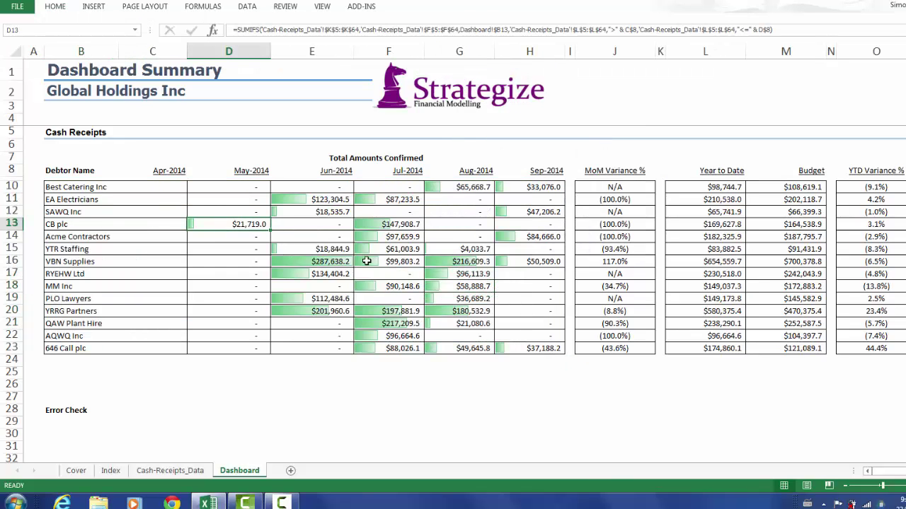
pyautogui.click(429, 262)
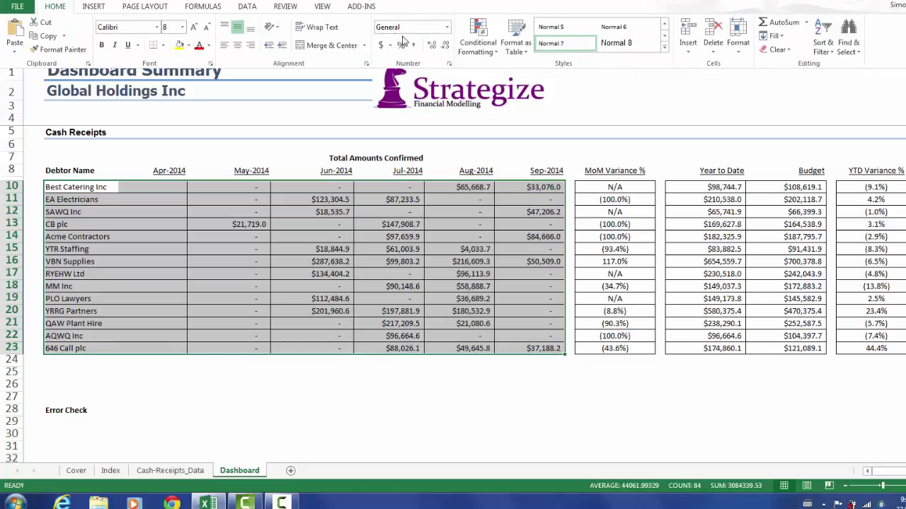
# Step: Apply the Green-Yellow-Red colour scale to the monthly receipts B10:H23
pyautogui.click(481, 52)
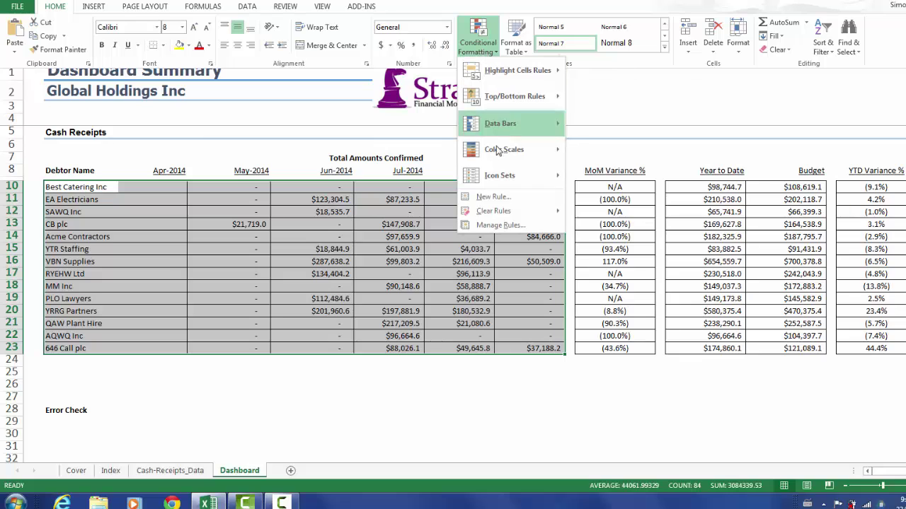
pyautogui.moveTo(503, 149)
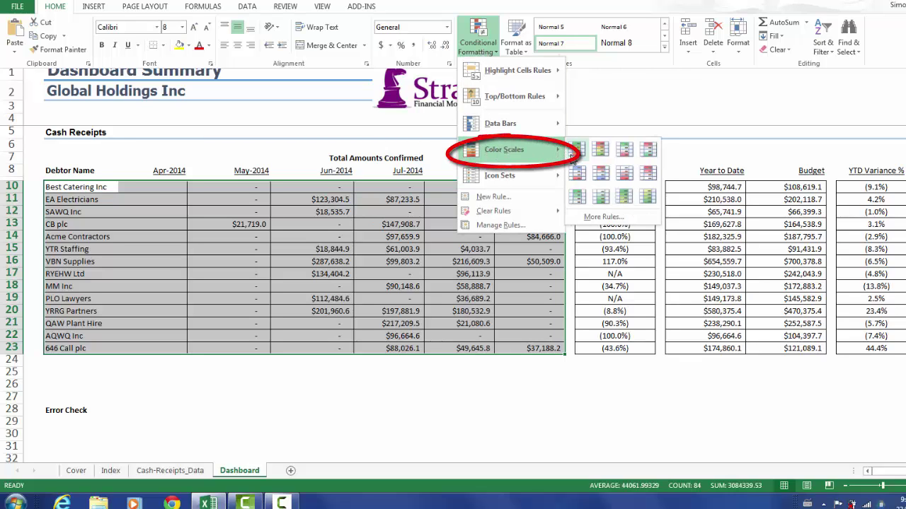
pyautogui.click(576, 152)
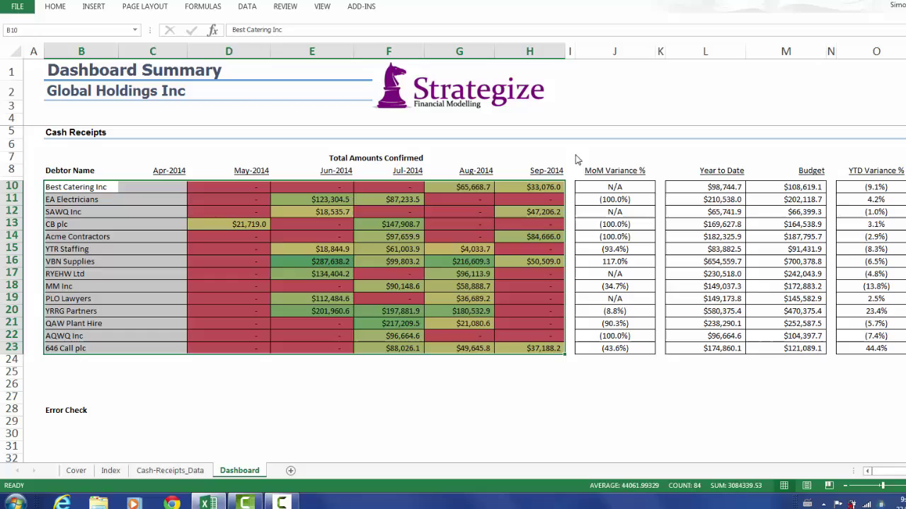
pyautogui.click(55, 7)
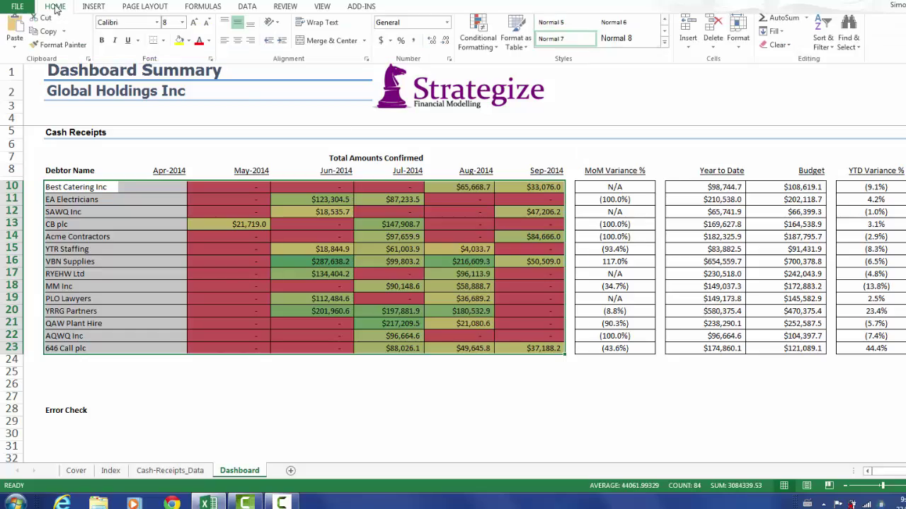
pyautogui.click(476, 55)
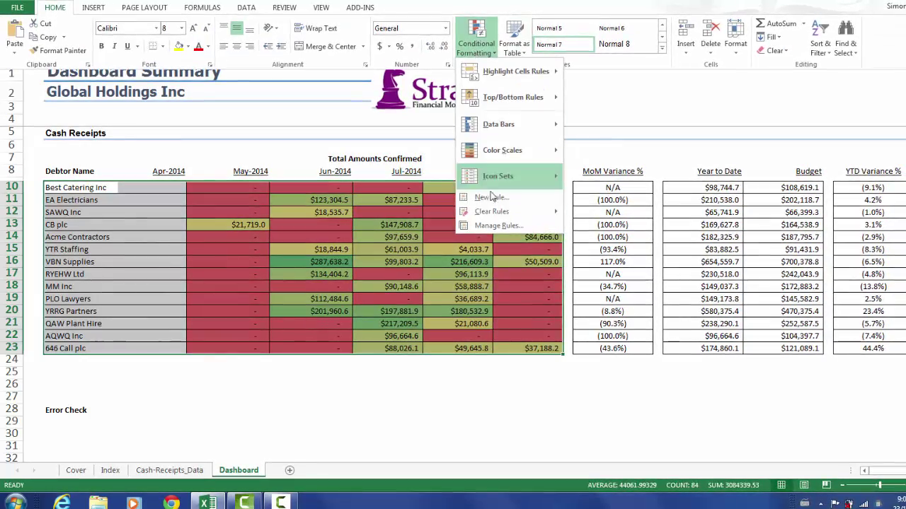
# Step: Edit the colour scale rule so its midpoint is Percent 50, and apply it
pyautogui.click(494, 223)
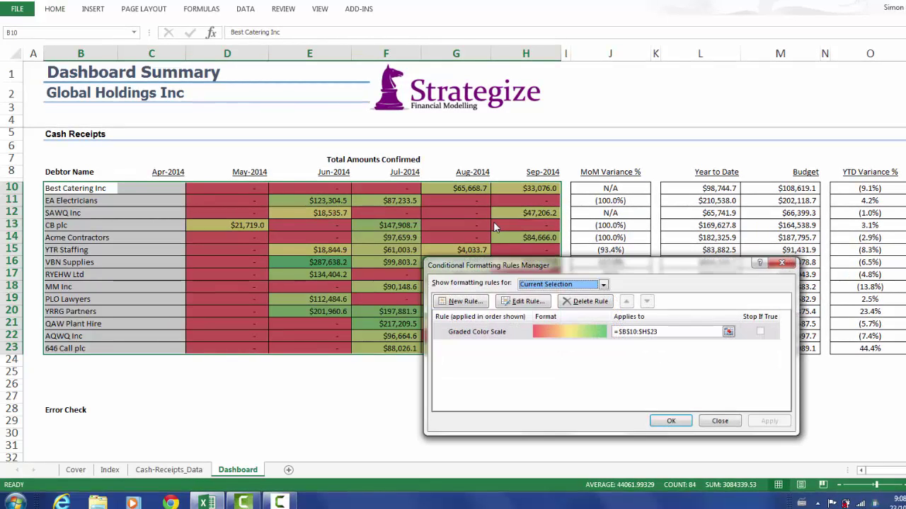
pyautogui.click(525, 302)
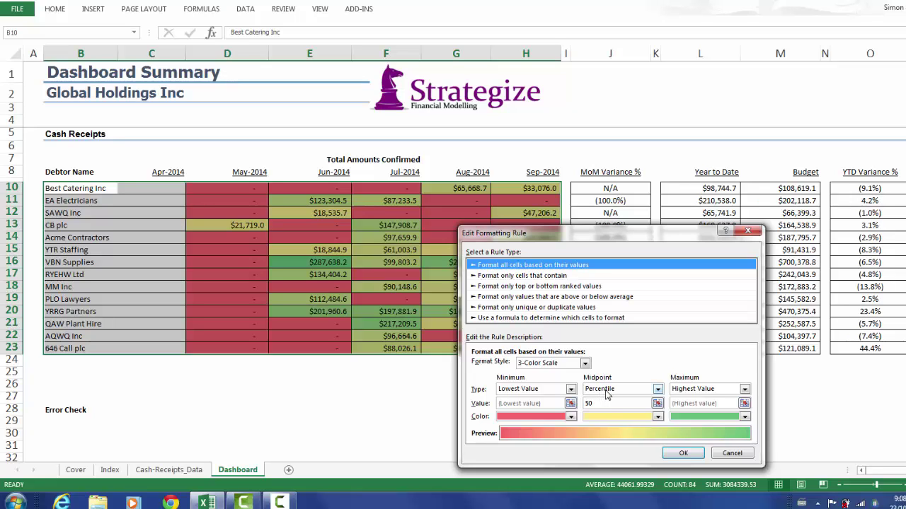
pyautogui.click(607, 389)
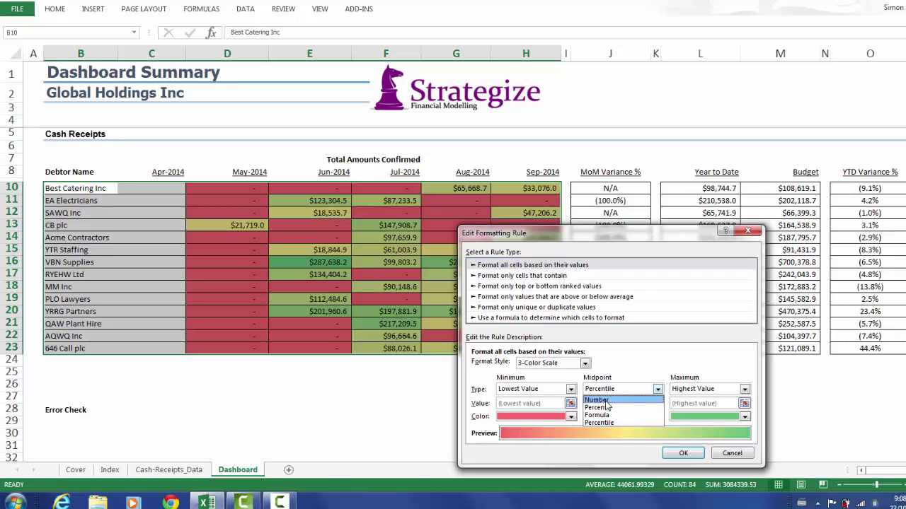
pyautogui.click(596, 400)
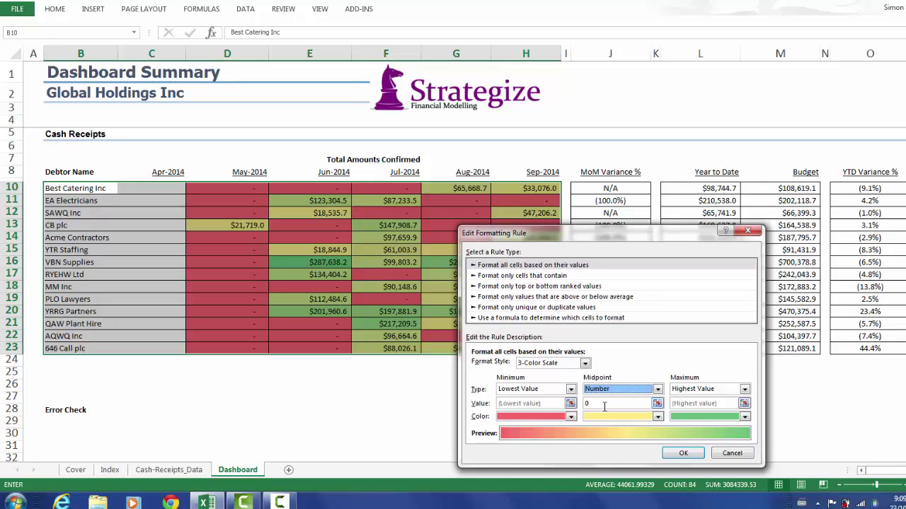
pyautogui.click(582, 403)
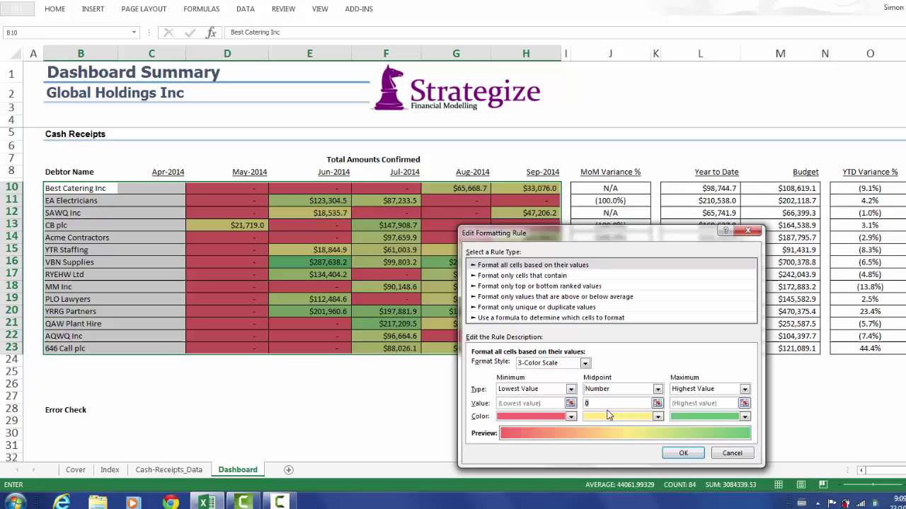
pyautogui.click(628, 390)
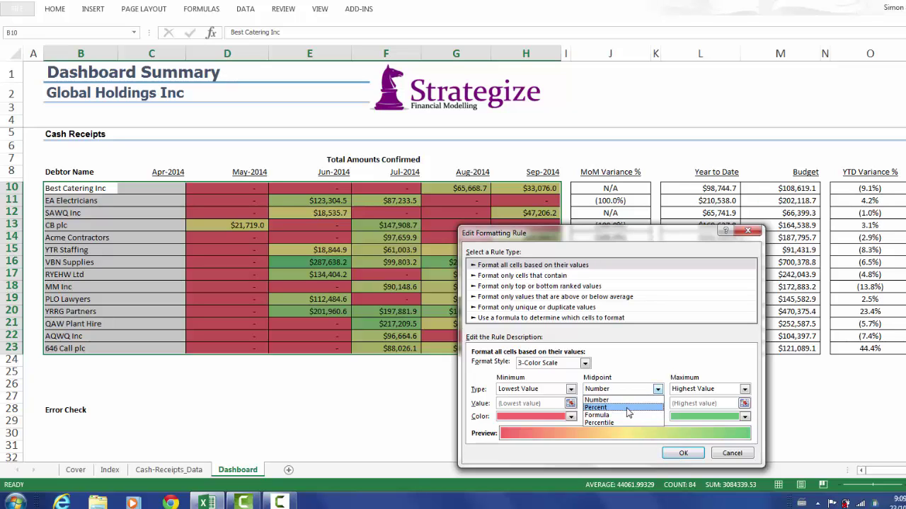
pyautogui.click(628, 409)
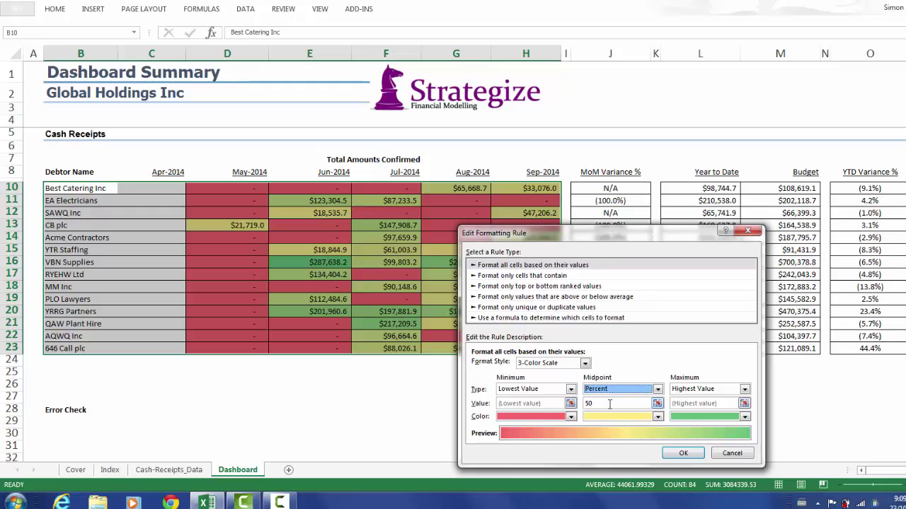
pyautogui.click(683, 454)
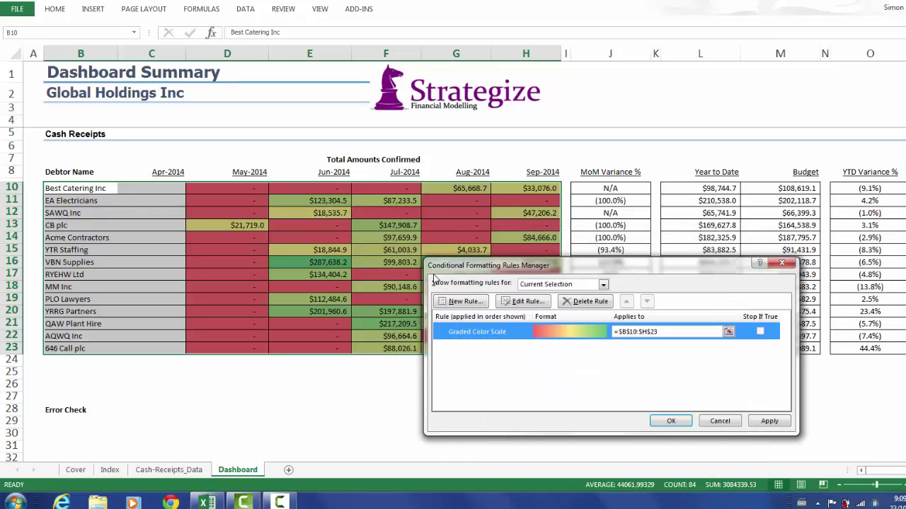
pyautogui.click(769, 422)
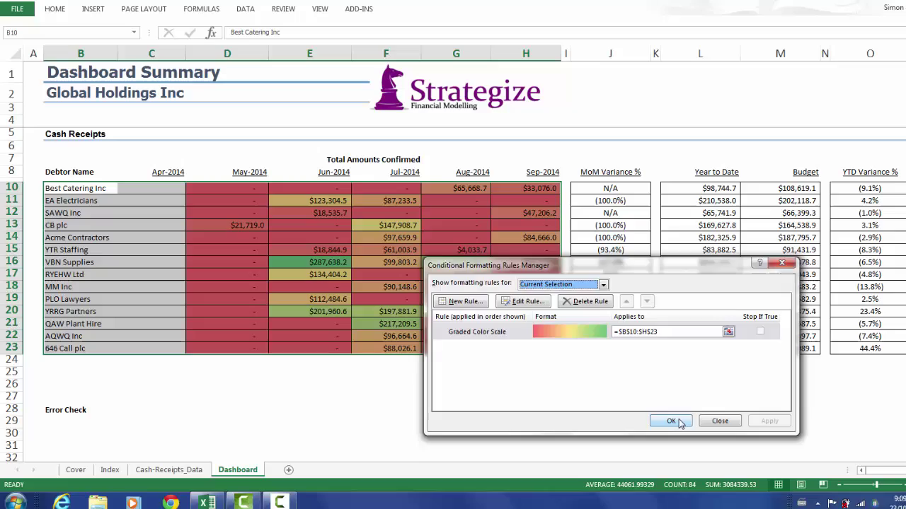
pyautogui.click(674, 421)
# Step: Check E16, reselect B10:H23 and dismiss the Conditional Formatting options without applying anything
pyautogui.click(282, 259)
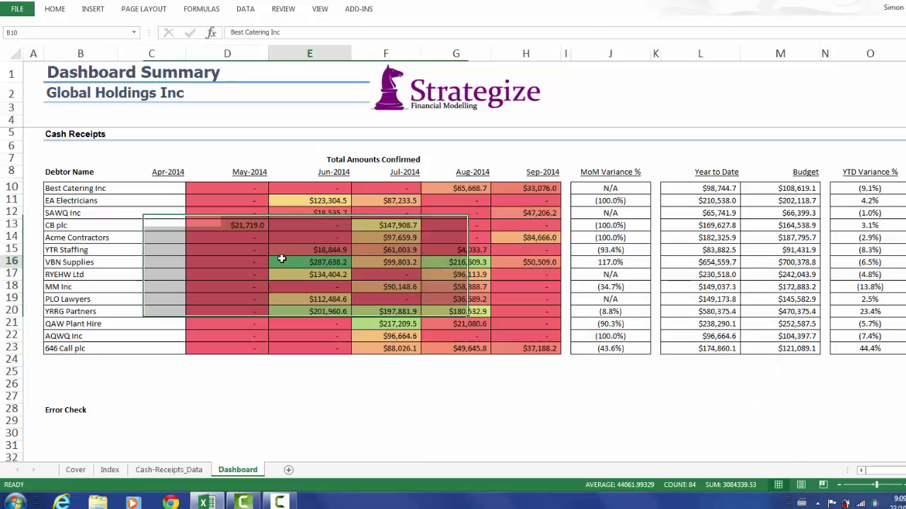
pyautogui.click(216, 177)
pyautogui.moveTo(80, 188); pyautogui.dragTo(545, 348)
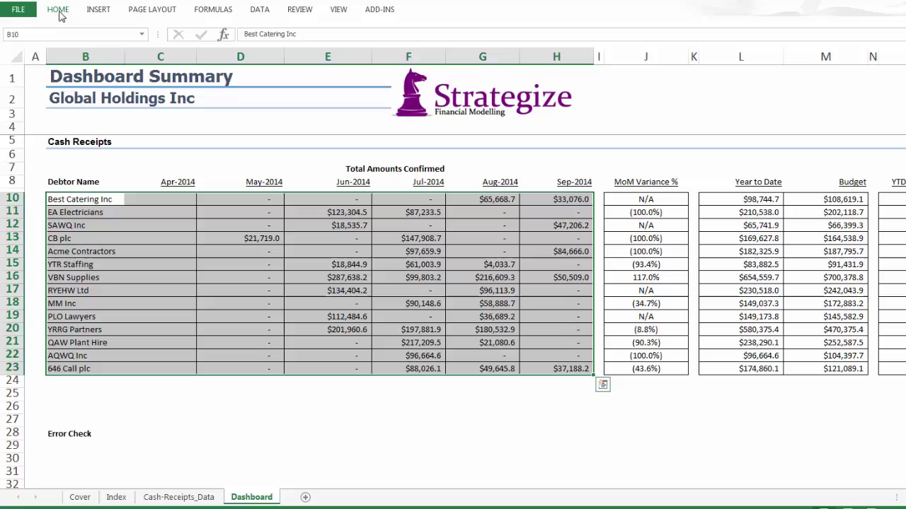
pyautogui.click(60, 12)
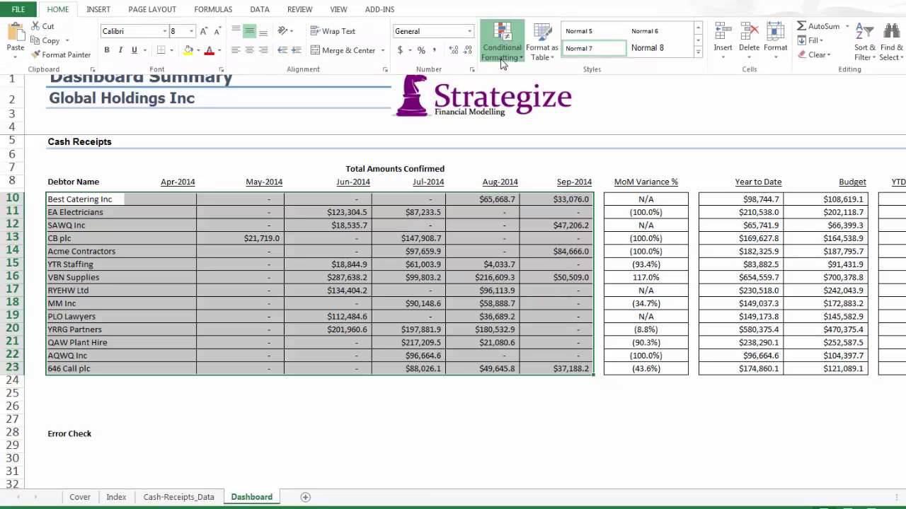
pyautogui.click(501, 56)
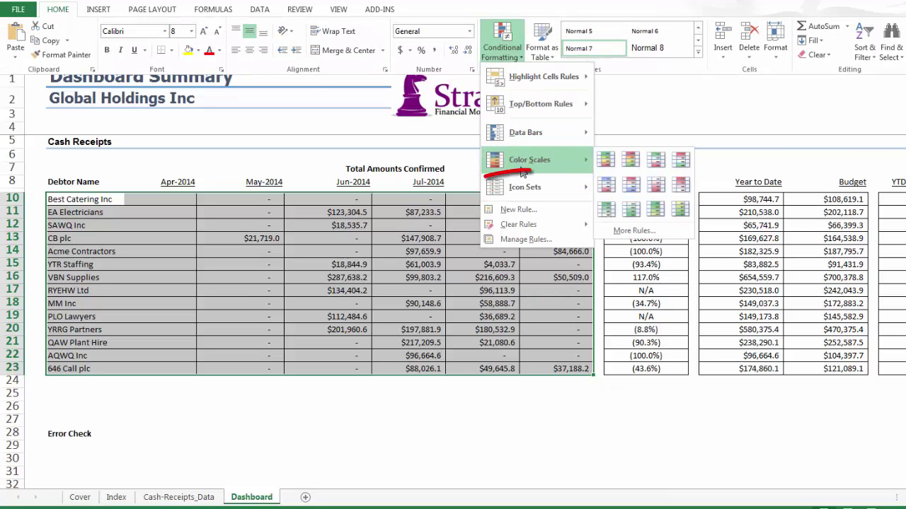
pyautogui.moveTo(525, 187)
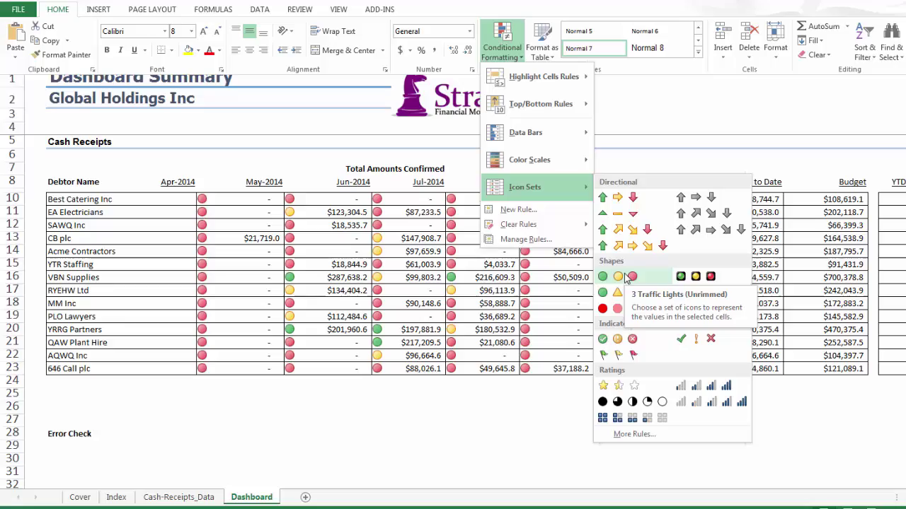
pyautogui.press('Escape')
pyautogui.press('Escape')
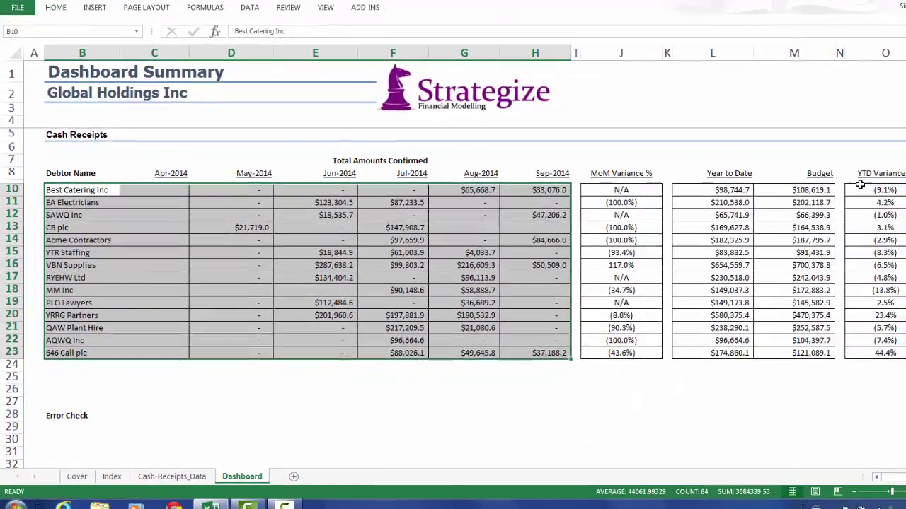
# Step: Add 3 Traffic Lights icons to the YTD Variance % values O10:O23
pyautogui.moveTo(849, 185); pyautogui.dragTo(851, 343)
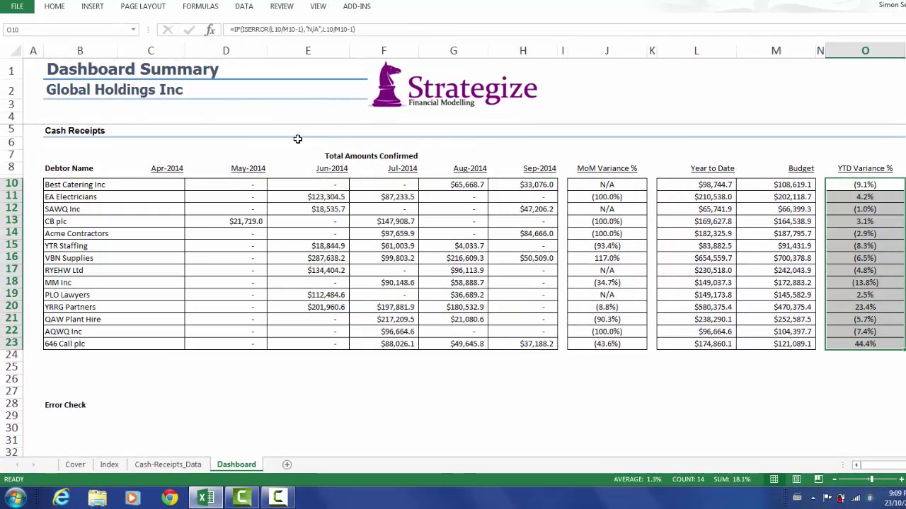
pyautogui.click(55, 6)
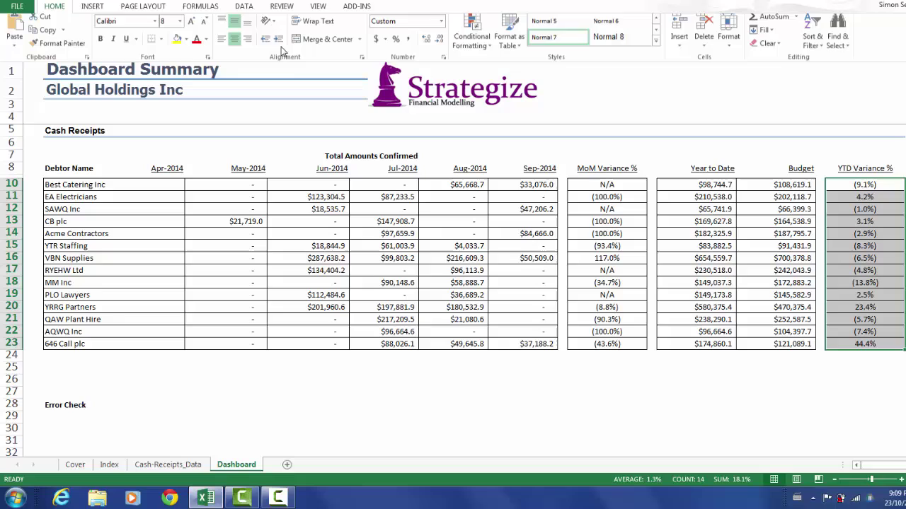
pyautogui.click(477, 51)
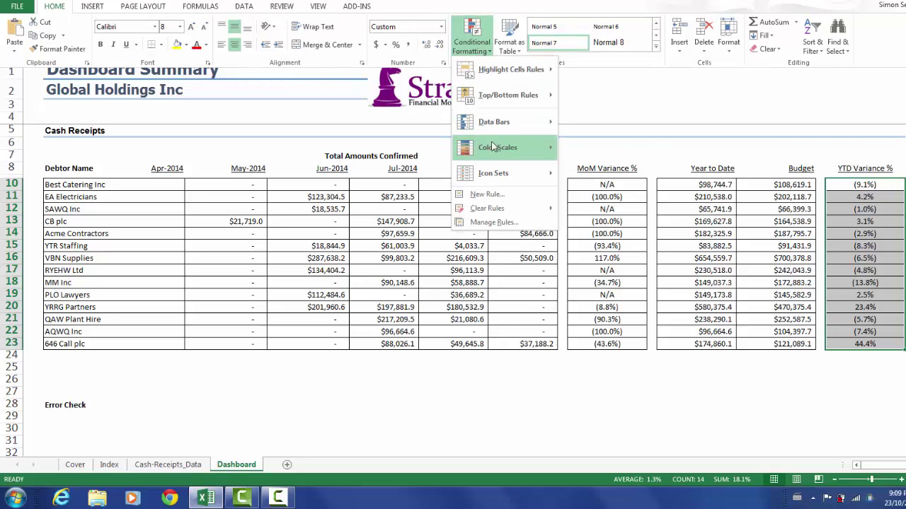
pyautogui.moveTo(493, 174)
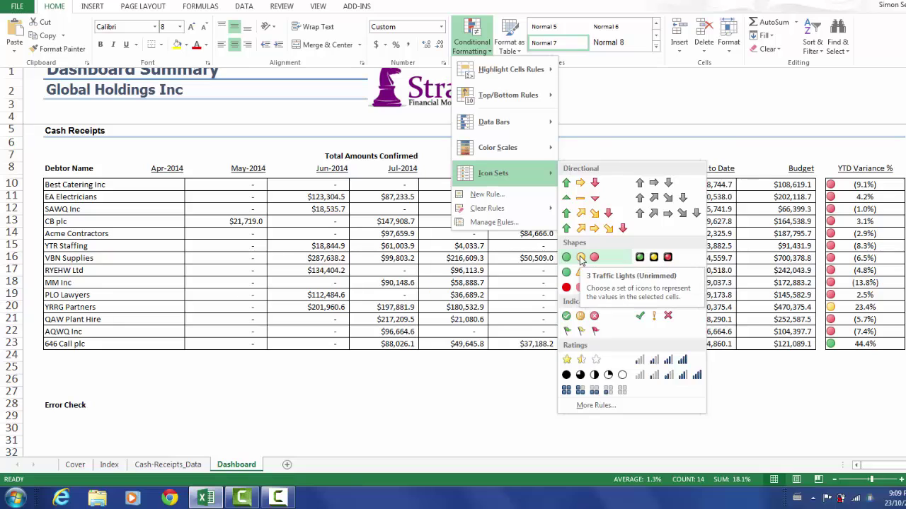
pyautogui.click(580, 258)
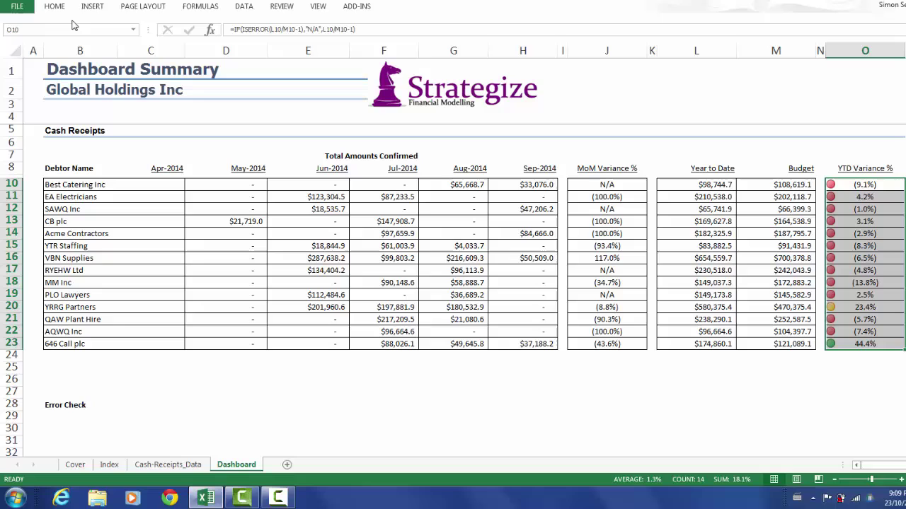
pyautogui.click(53, 6)
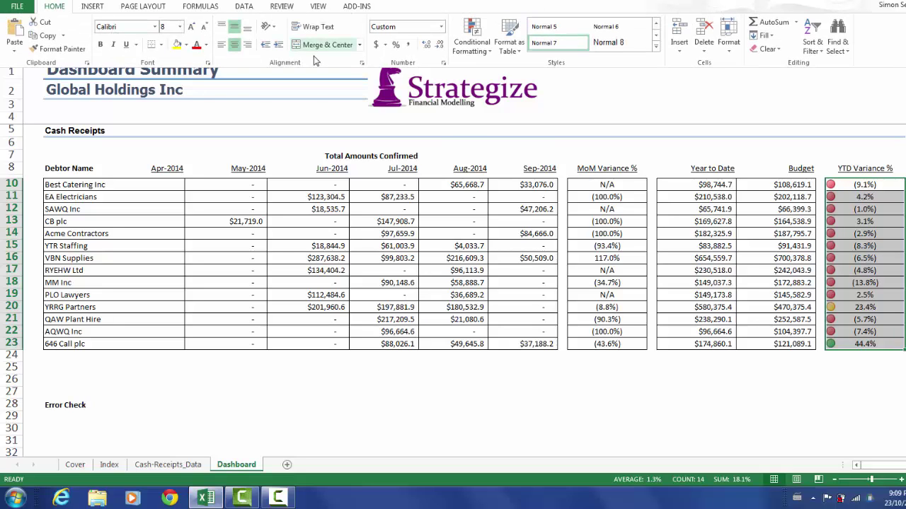
pyautogui.click(472, 50)
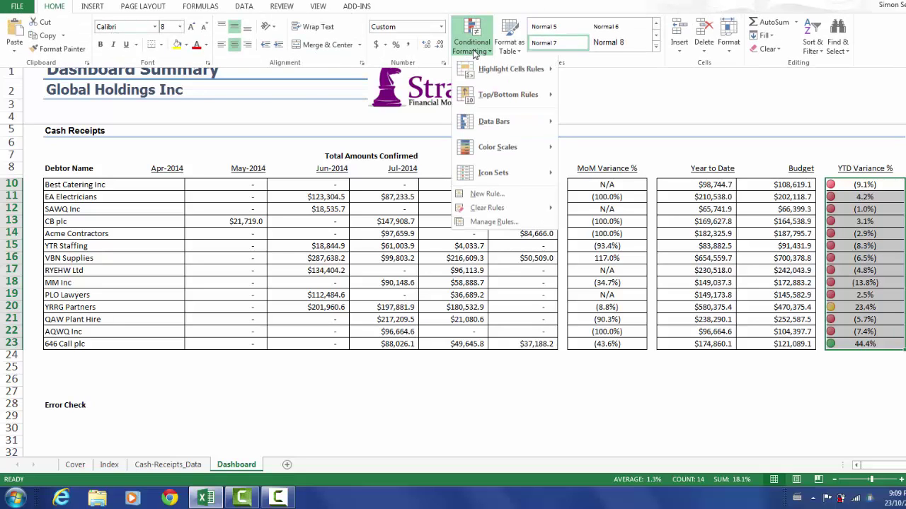
# Step: Set the YTD Variance % icon thresholds to green at 50 and amber at 25 percent
pyautogui.click(490, 222)
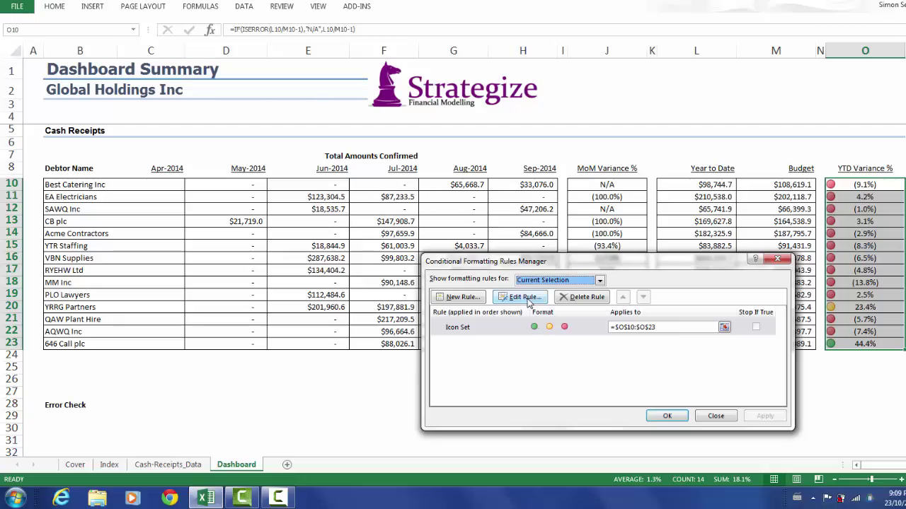
pyautogui.click(524, 297)
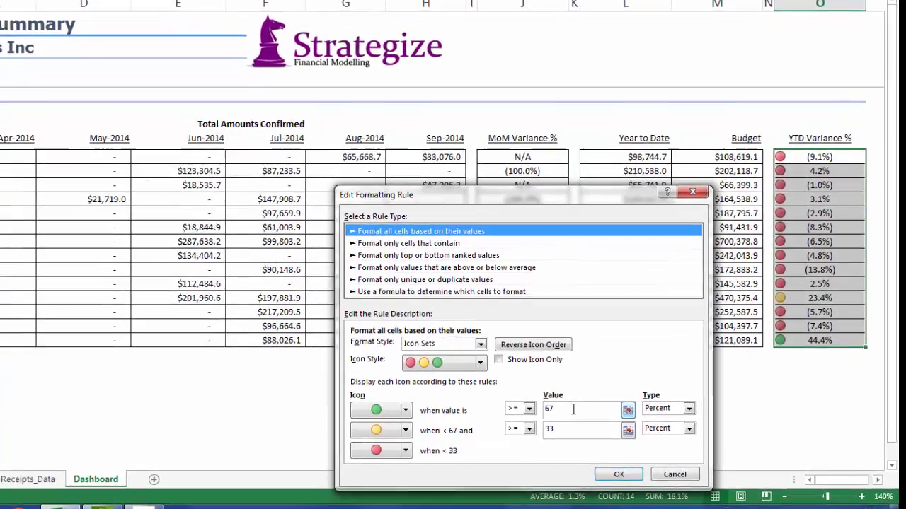
pyautogui.doubleClick(570, 411)
pyautogui.write('50')
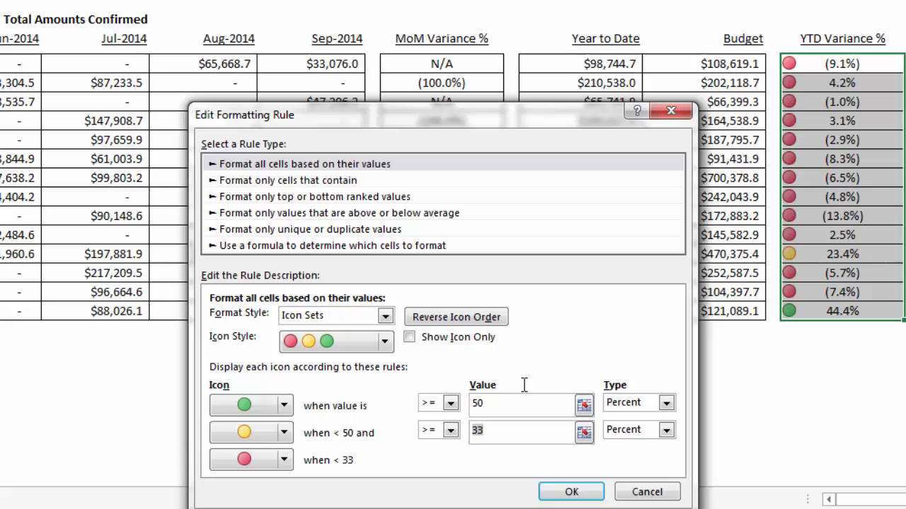
pyautogui.write('25')
pyautogui.click(570, 493)
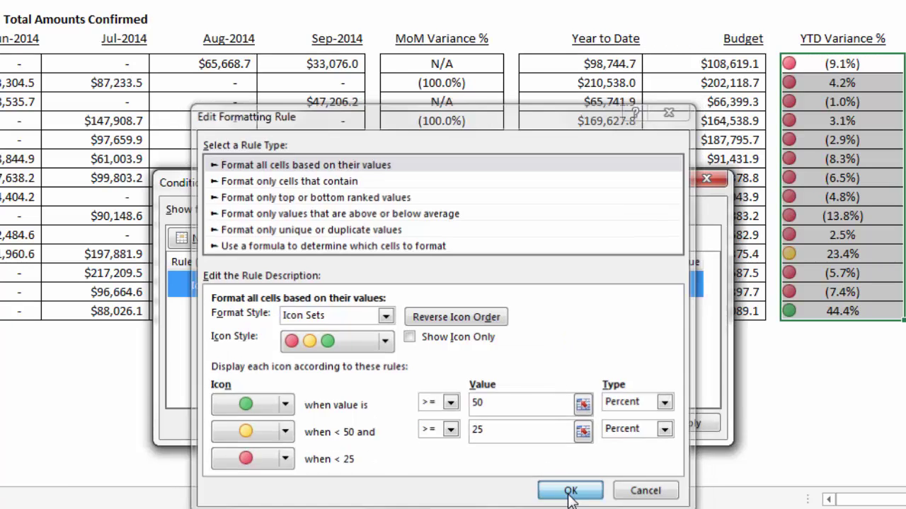
pyautogui.click(673, 422)
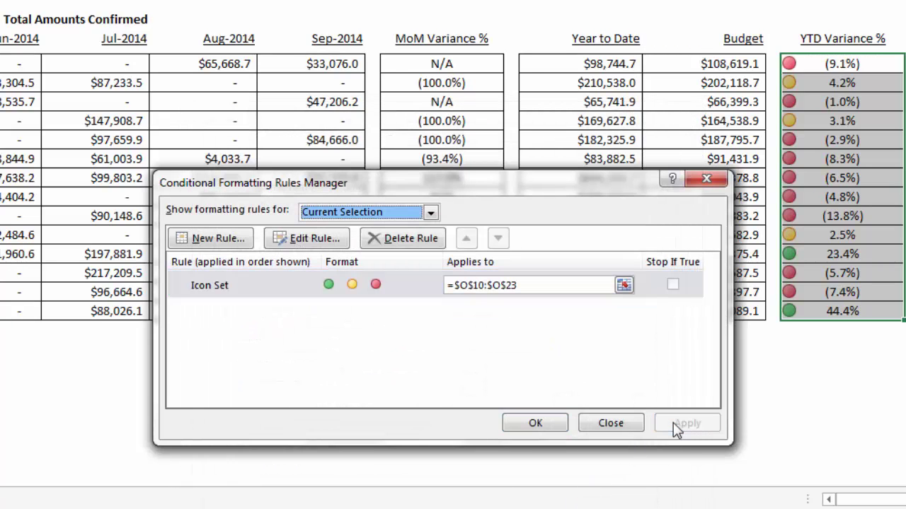
pyautogui.click(541, 426)
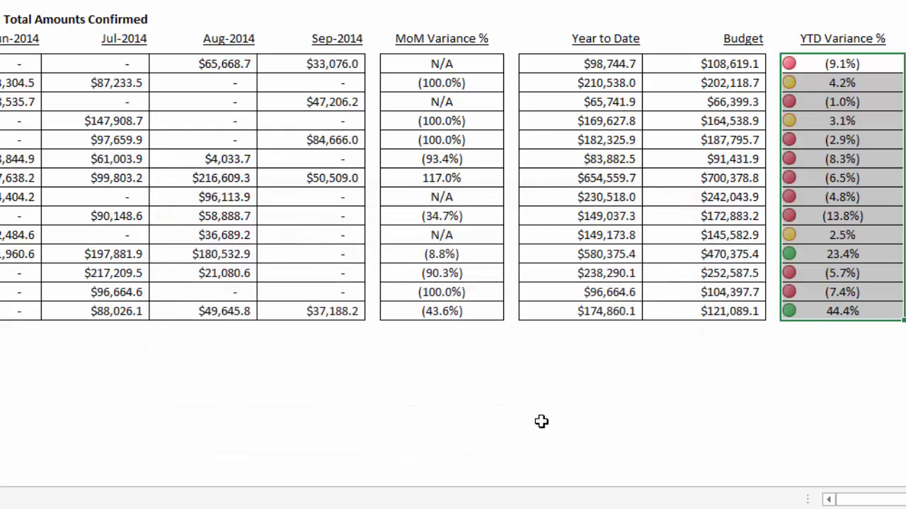
# Step: Check the icons on 44.4%, 23.4% and the other YTD Variance values
pyautogui.click(807, 310)
pyautogui.click(812, 257)
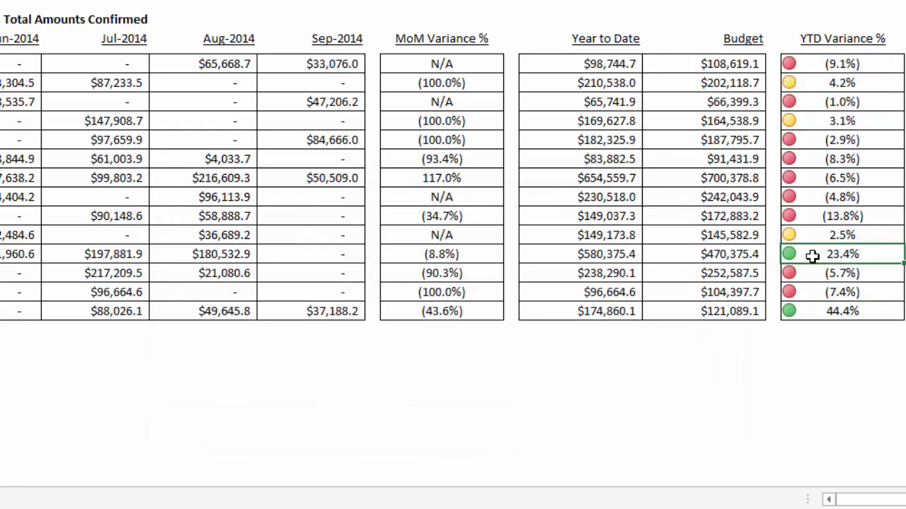
pyautogui.moveTo(814, 216); pyautogui.dragTo(814, 139)
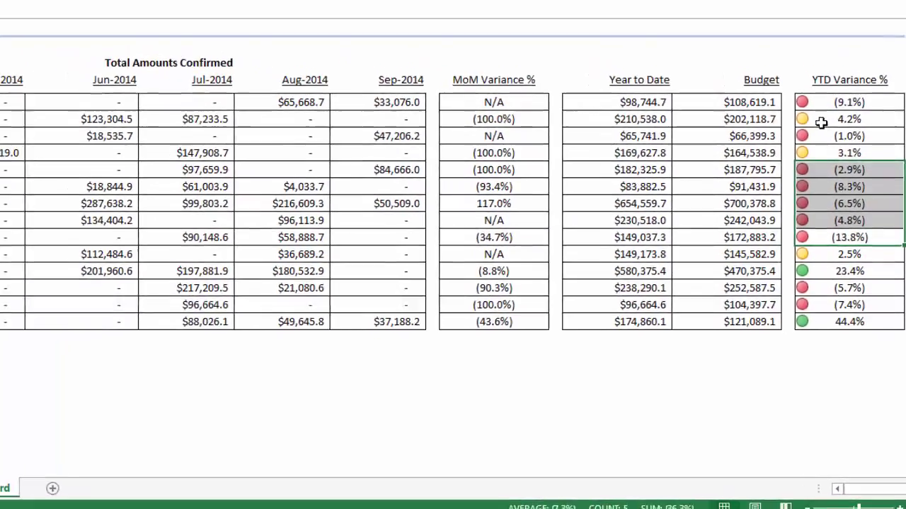
pyautogui.moveTo(658, 119); pyautogui.dragTo(751, 119)
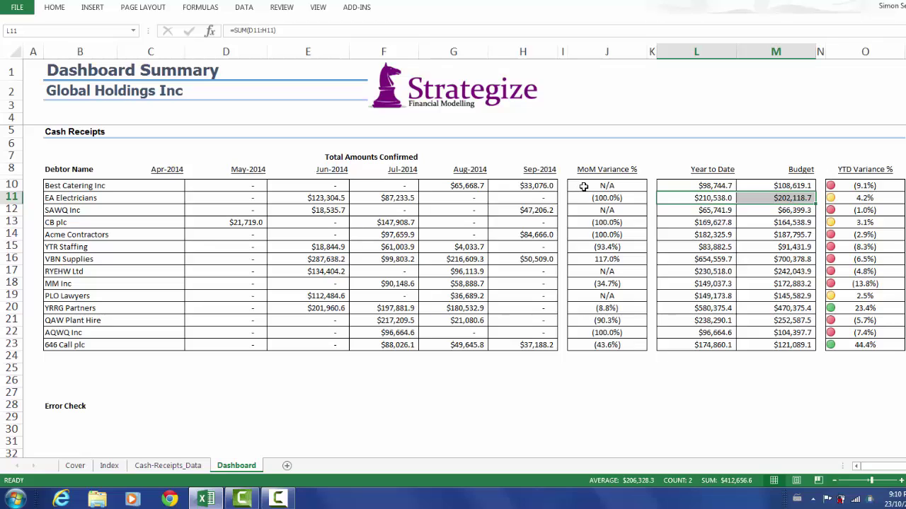
# Step: Give the Year to Date figures L10:L23 3 Traffic Lights icons
pyautogui.click(705, 193)
pyautogui.moveTo(702, 186); pyautogui.dragTo(694, 345)
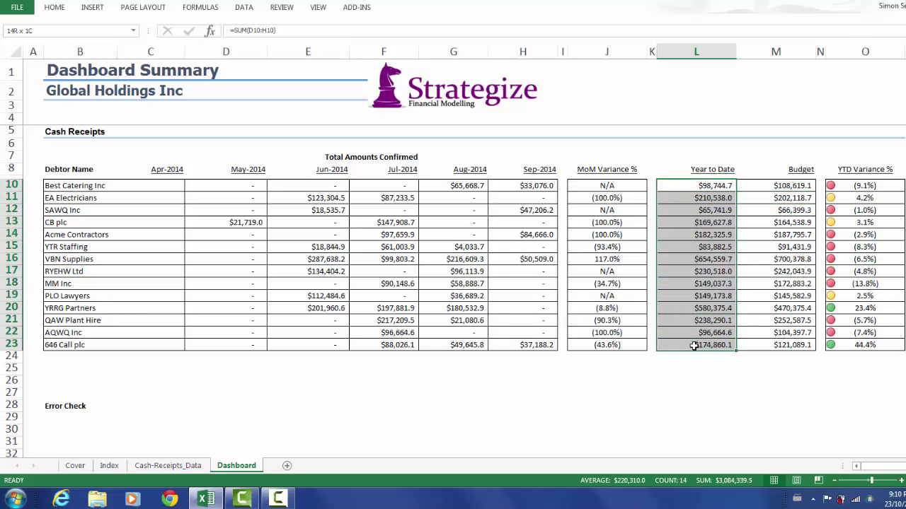
pyautogui.click(53, 8)
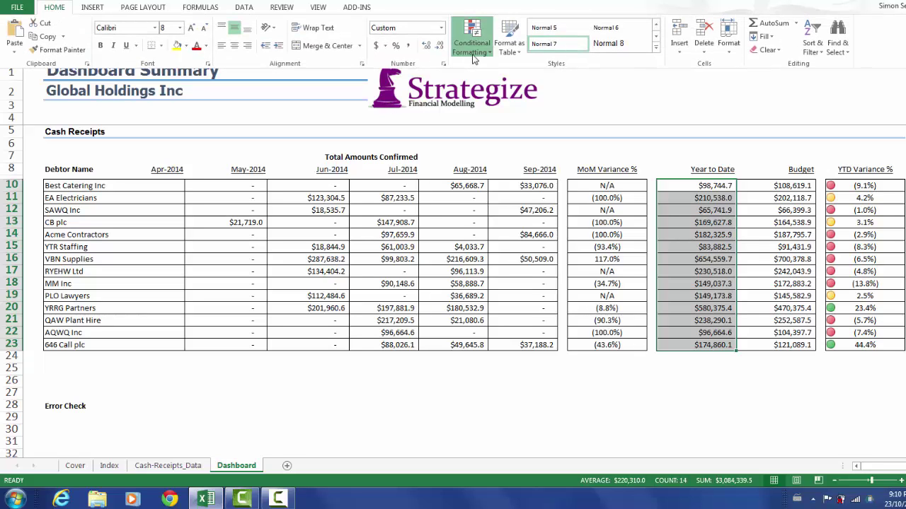
pyautogui.click(471, 44)
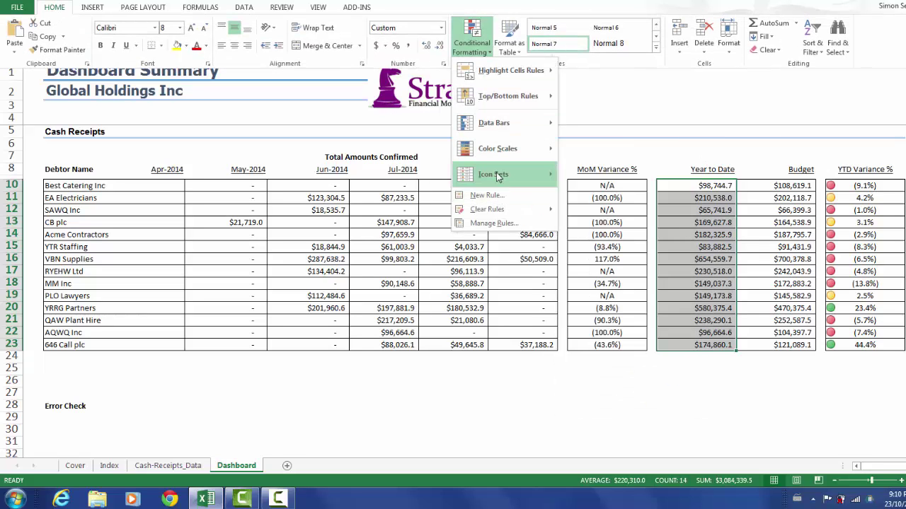
pyautogui.moveTo(493, 174)
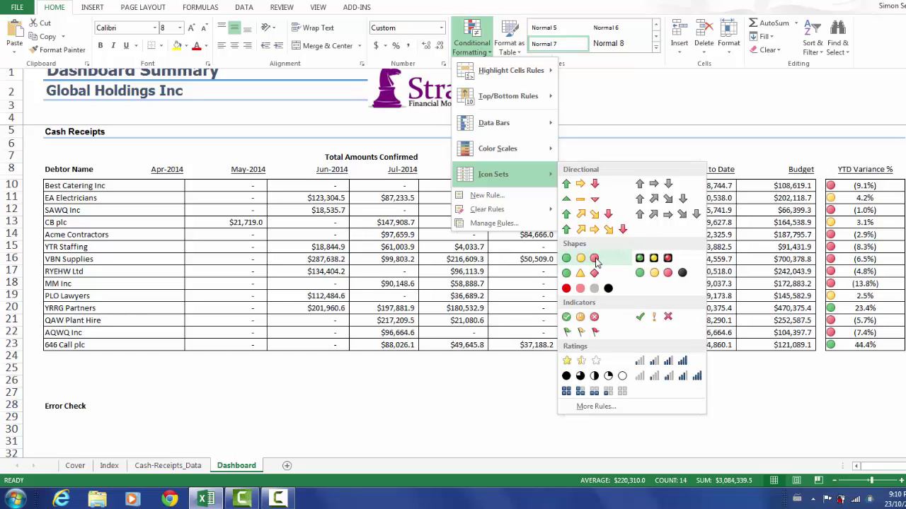
pyautogui.click(596, 261)
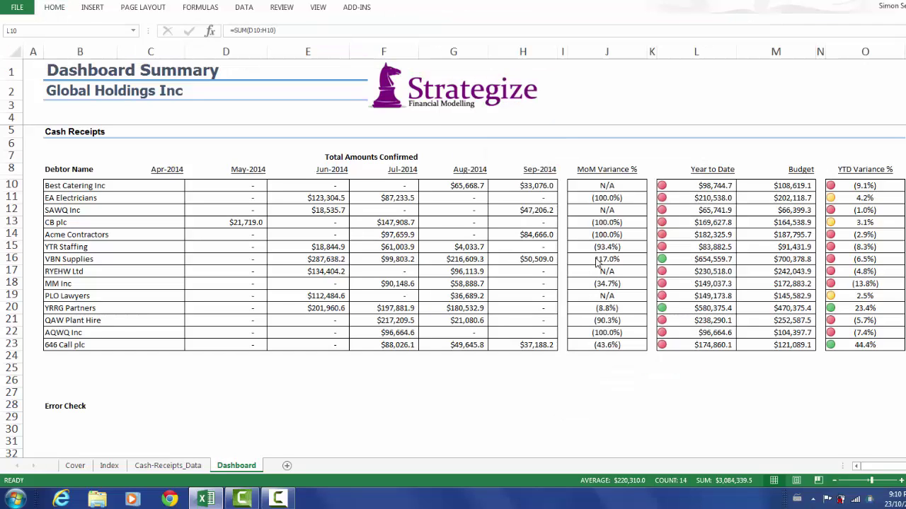
pyautogui.click(60, 12)
pyautogui.click(471, 39)
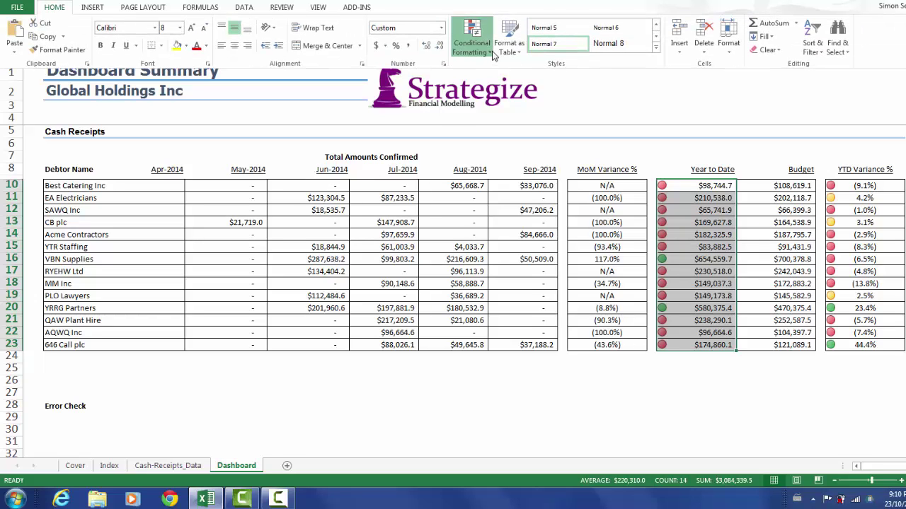
# Step: Edit the Year to Date icon rule to green at 50 and amber at 20 percent
pyautogui.click(504, 223)
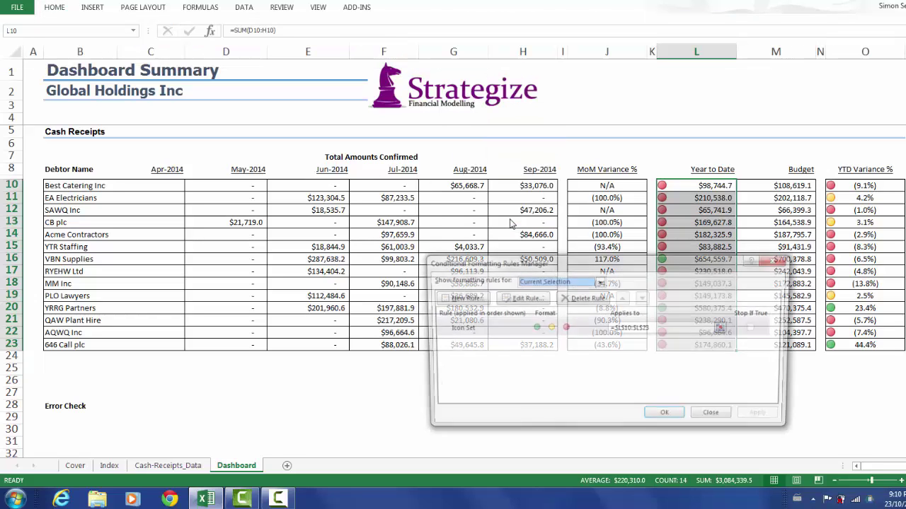
pyautogui.click(523, 298)
pyautogui.write('50')
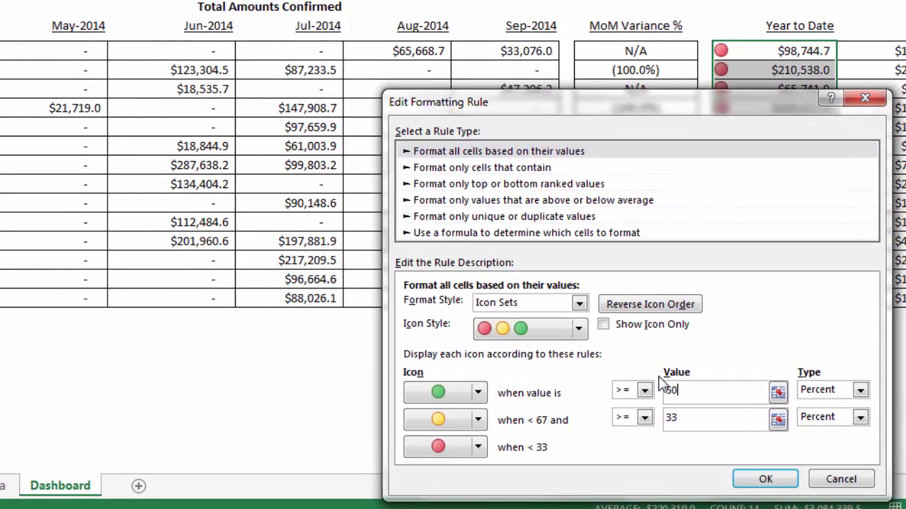
pyautogui.press('Return')
pyautogui.click(755, 484)
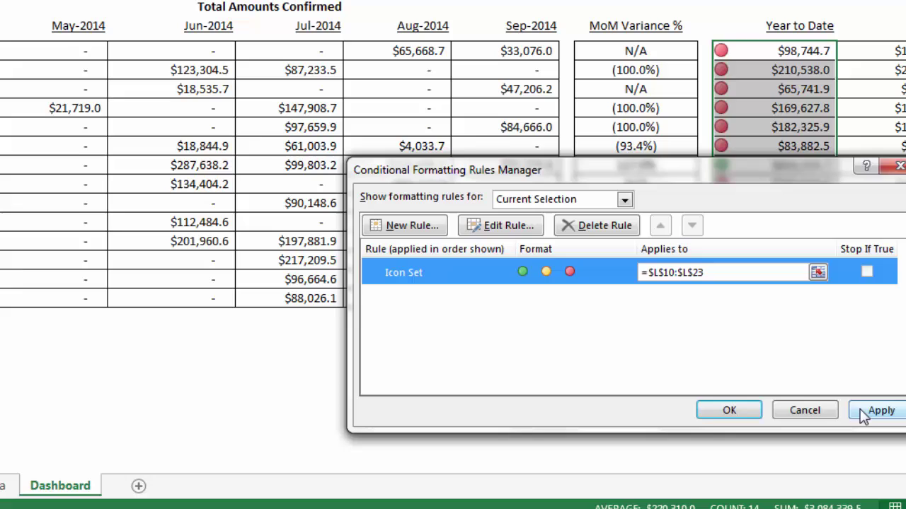
pyautogui.click(860, 410)
pyautogui.click(726, 411)
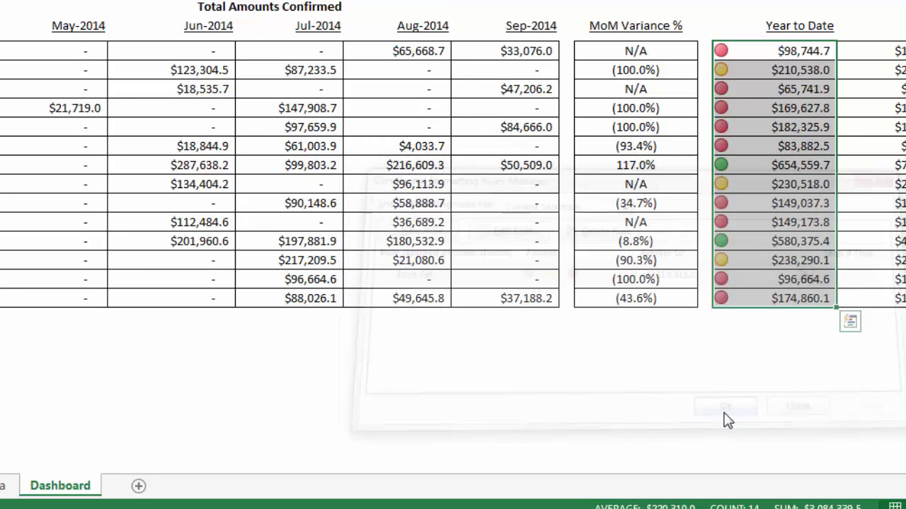
# Step: Check the green $580,375.4 and $654,559.7 icons, then select the amber $230,518.0, $210,538.0 and $238,290.1 figures
pyautogui.click(738, 241)
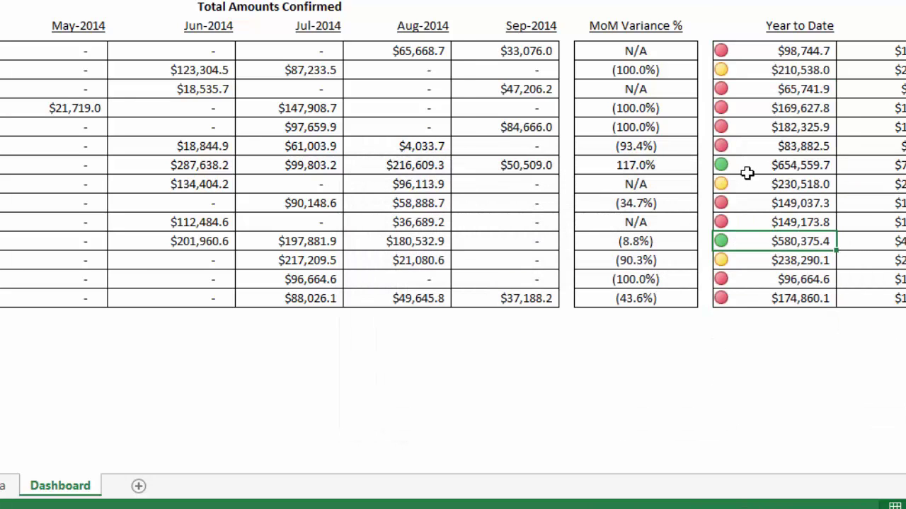
pyautogui.click(748, 164)
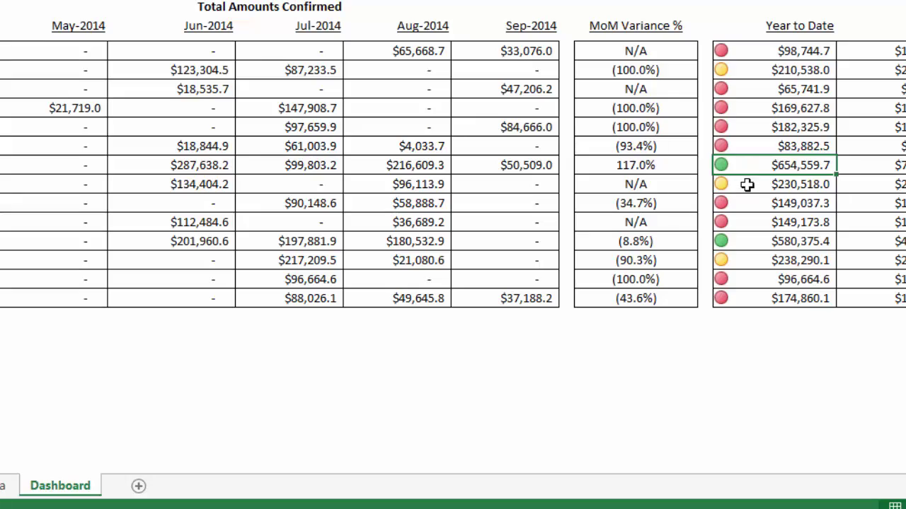
pyautogui.click(747, 184)
pyautogui.keyDown('ctrl'); pyautogui.click(721, 70); pyautogui.keyUp('ctrl')
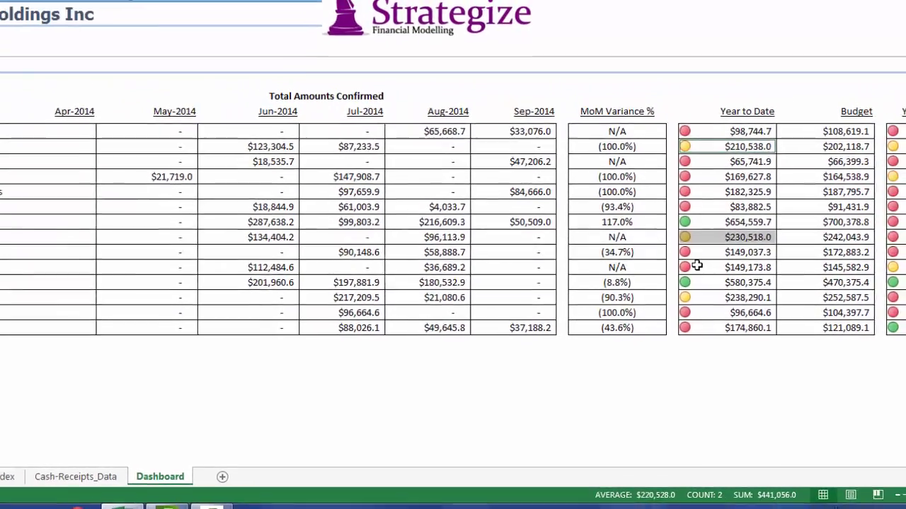
pyautogui.keyDown('ctrl'); pyautogui.click(736, 297); pyautogui.keyUp('ctrl')
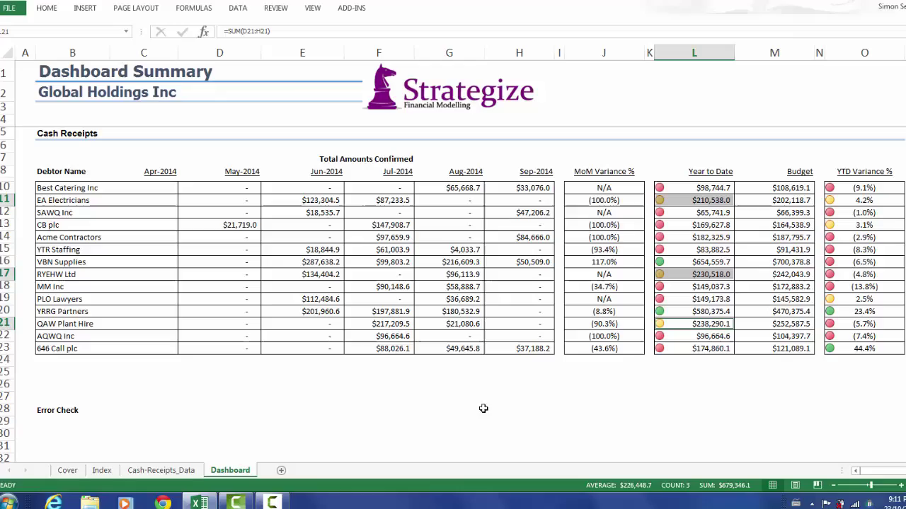